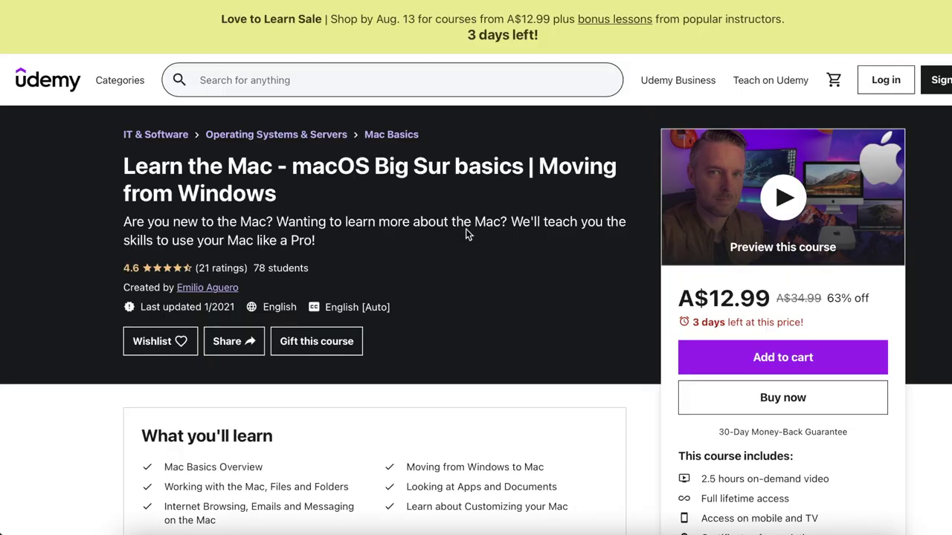
Step: Bring up Spotlight with the 'disk' query, showing Disk Utility as the top hit
{"action": "scroll", "coordinate": [466, 234], "scroll_direction": "down", "scroll_amount": 10}
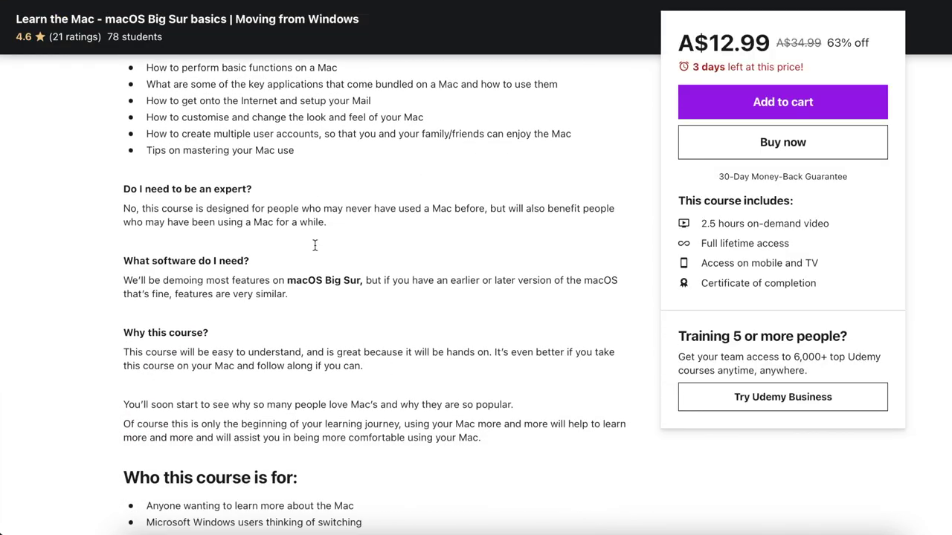
{"action": "scroll", "coordinate": [315, 245], "scroll_direction": "down", "scroll_amount": 10}
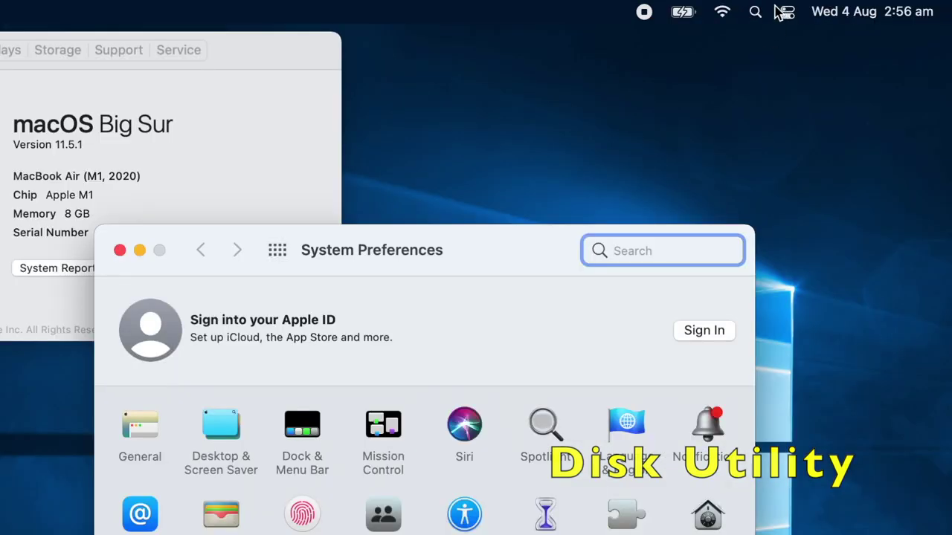
{"action": "left_click", "coordinate": [755, 12]}
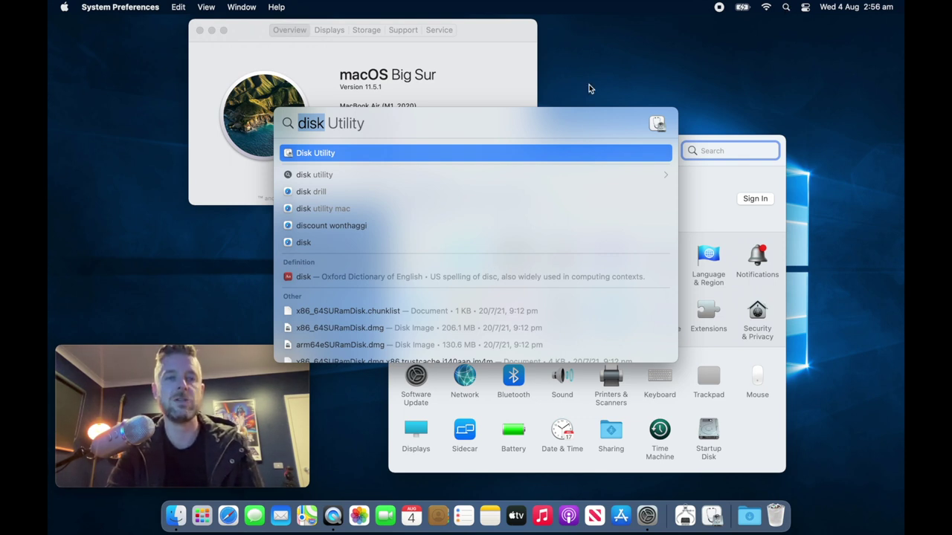
Step: Launch Disk Utility and select the Untitled startup volume
{"action": "key", "text": "Return"}
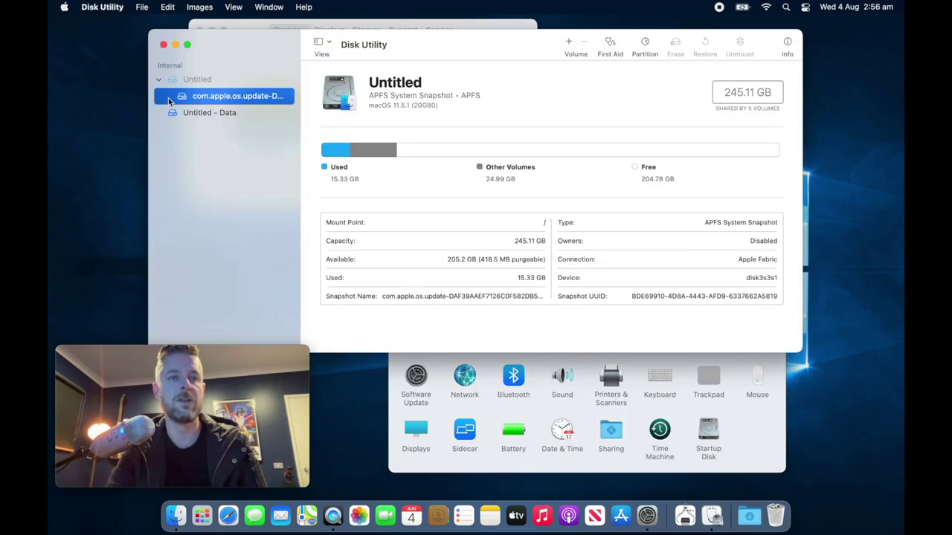
{"action": "left_click", "coordinate": [208, 112]}
{"action": "left_click", "coordinate": [219, 102]}
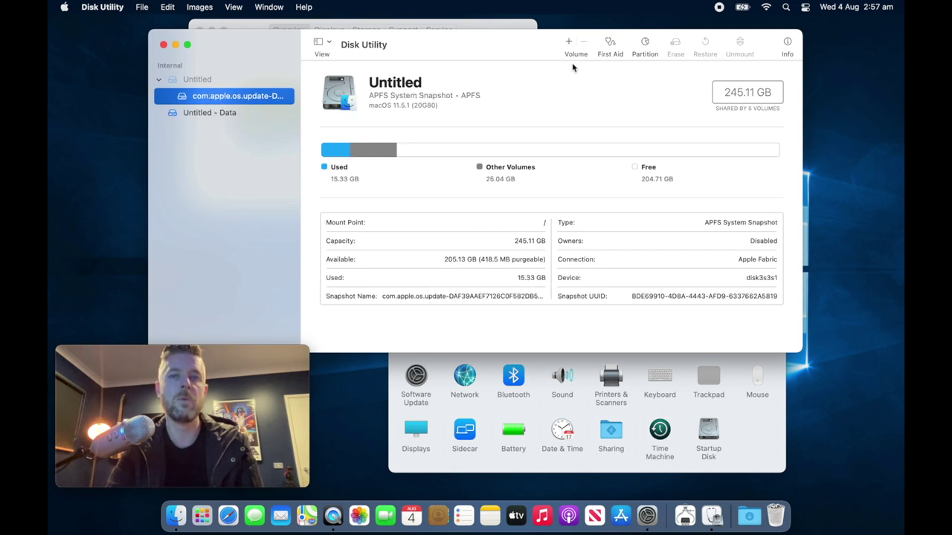
Step: Run First Aid on Untitled, review its detailed log, then show the Untitled - Data volume
{"action": "left_click", "coordinate": [610, 45]}
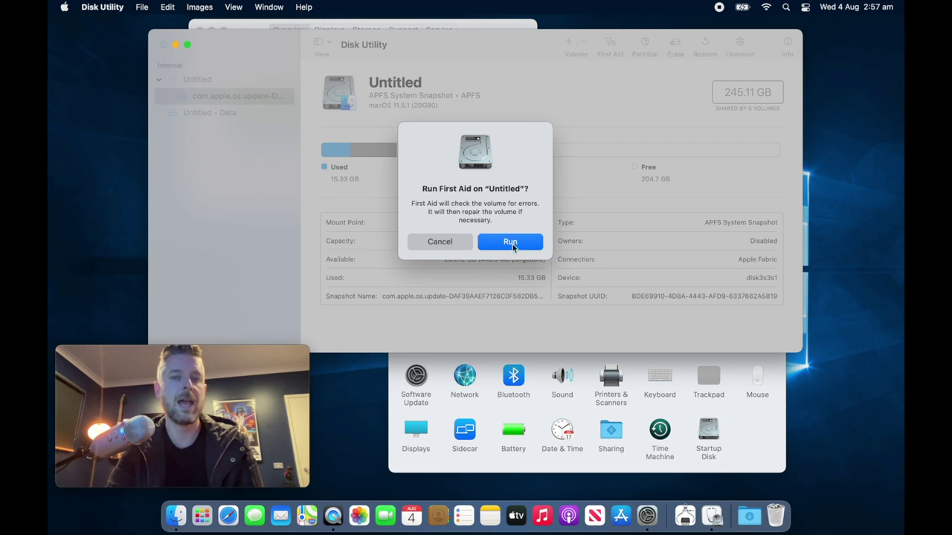
{"action": "left_click", "coordinate": [510, 242]}
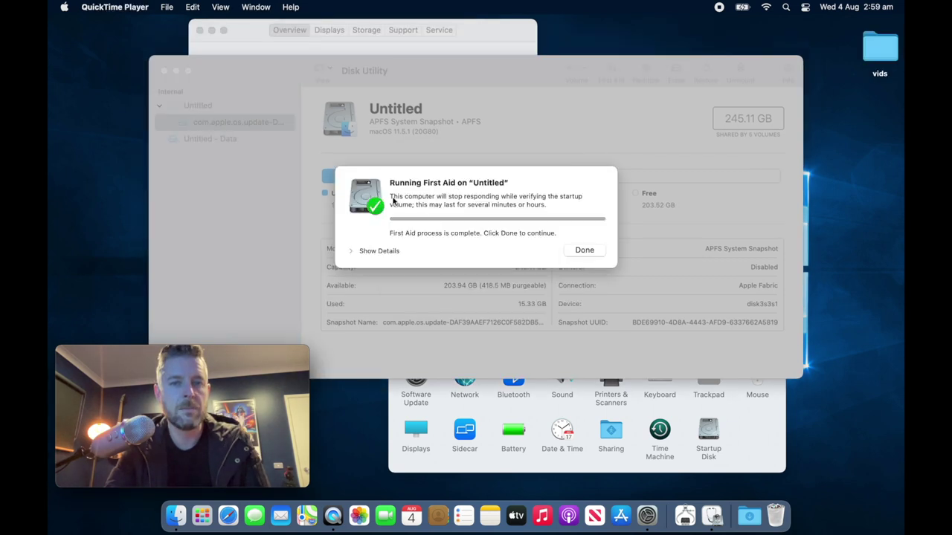
{"action": "left_click", "coordinate": [353, 252]}
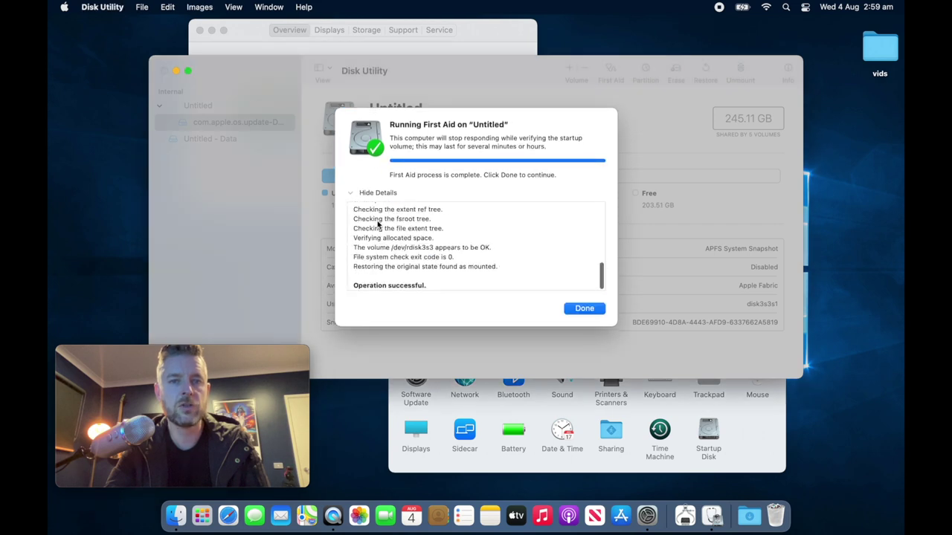
{"action": "scroll", "coordinate": [397, 258], "scroll_direction": "up", "scroll_amount": 5}
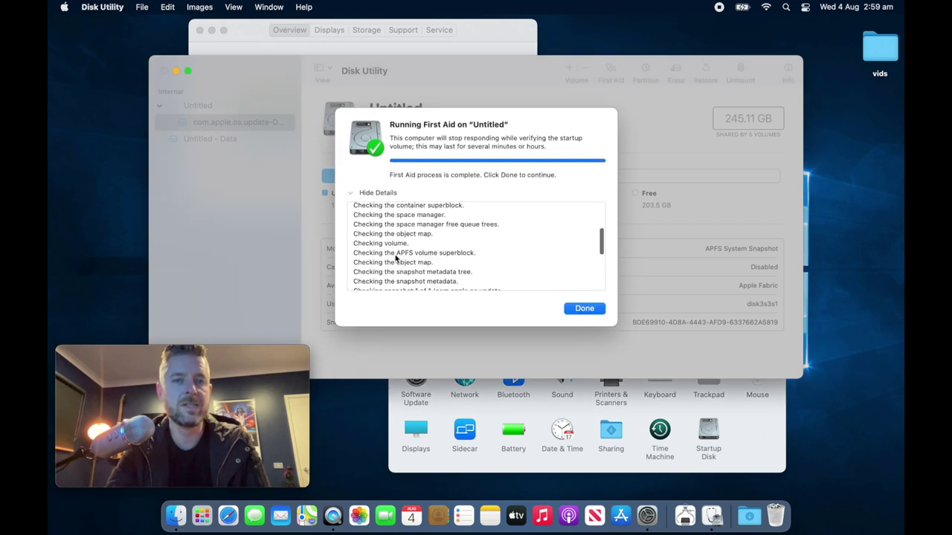
{"action": "scroll", "coordinate": [396, 258], "scroll_direction": "down", "scroll_amount": 3}
{"action": "left_click", "coordinate": [591, 314]}
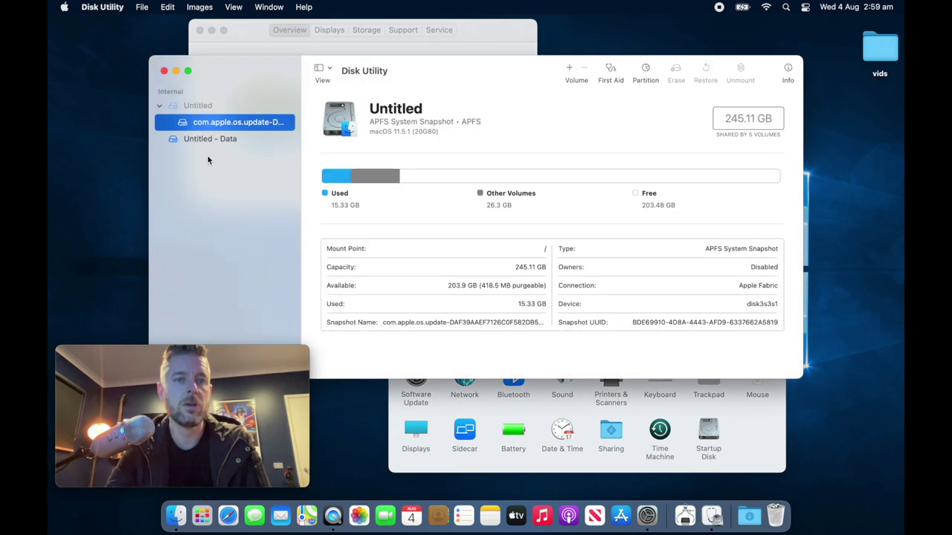
{"action": "left_click", "coordinate": [209, 141]}
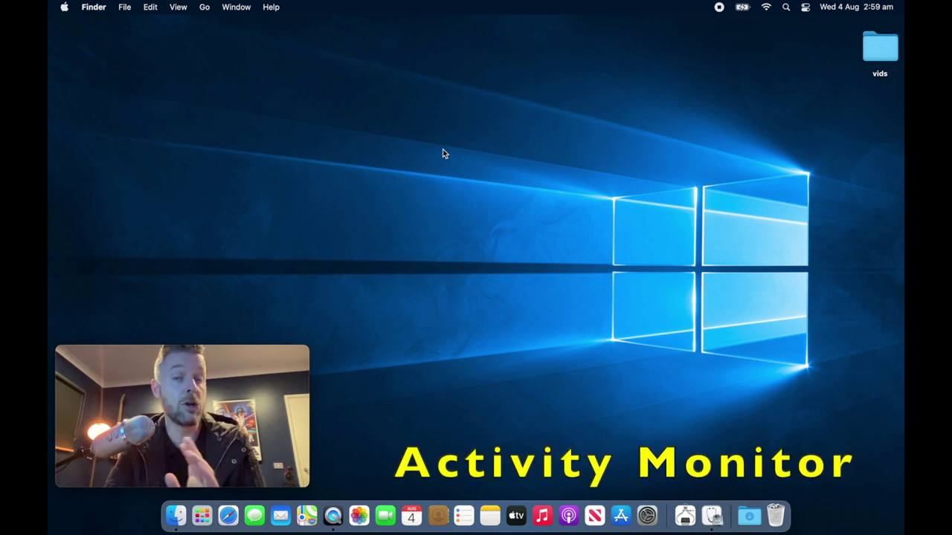
Step: Search Spotlight for 'activity' and launch Activity Monitor
{"action": "left_click", "coordinate": [786, 7]}
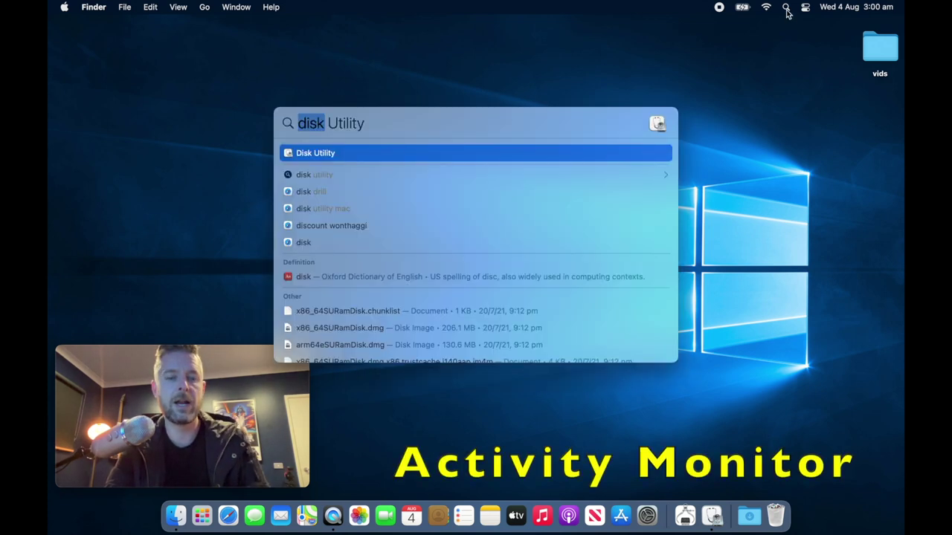
{"action": "type", "text": "activity"}
{"action": "key", "text": "Return"}
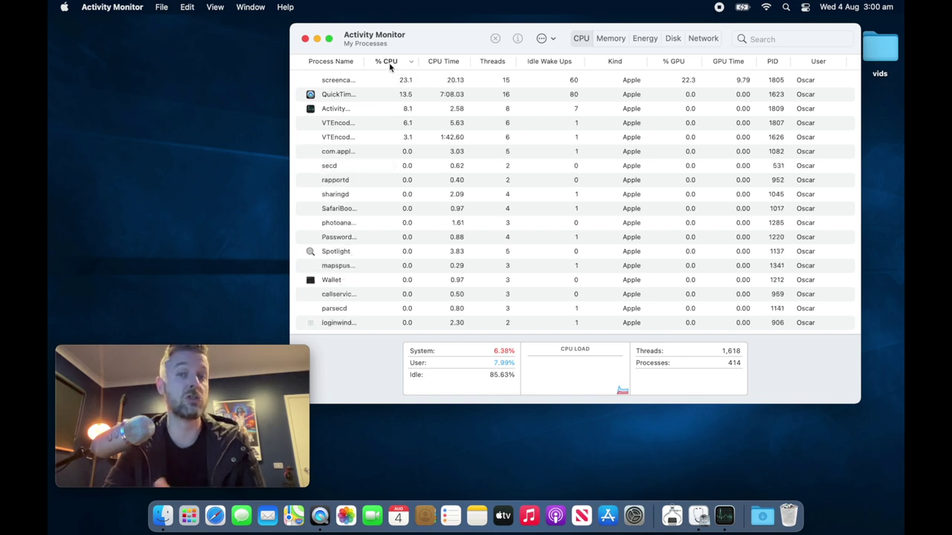
Step: Check per-process Memory and CPU usage, then force the Dock process to quit
{"action": "left_click", "coordinate": [617, 43]}
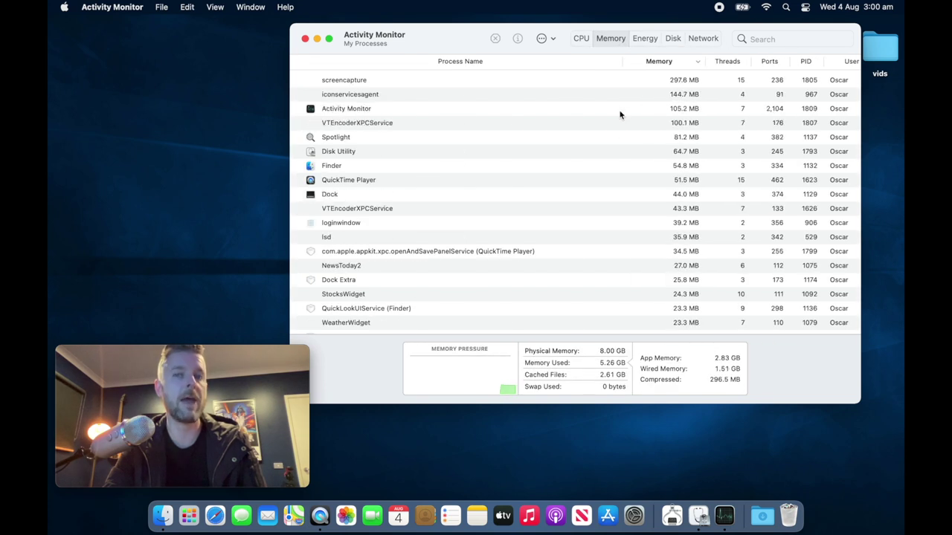
{"action": "left_click", "coordinate": [581, 38]}
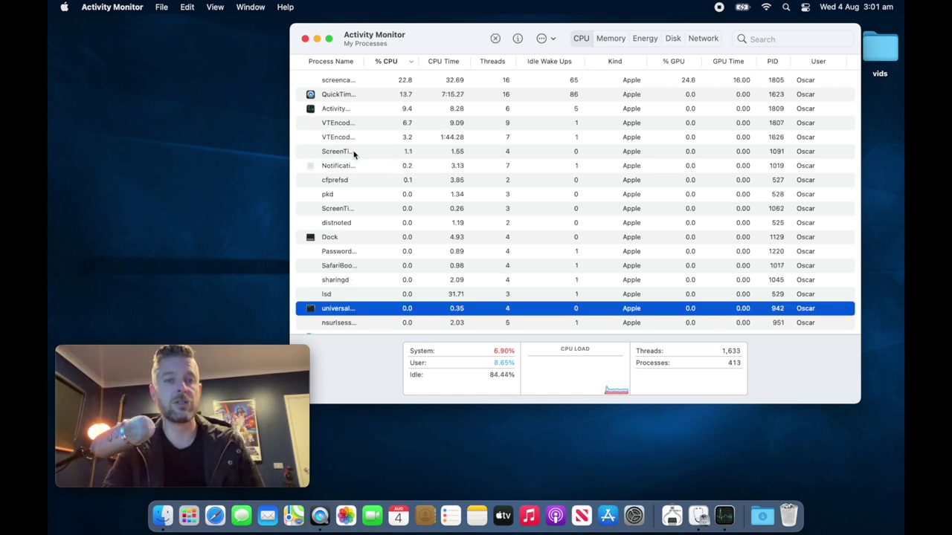
{"action": "left_click", "coordinate": [327, 237]}
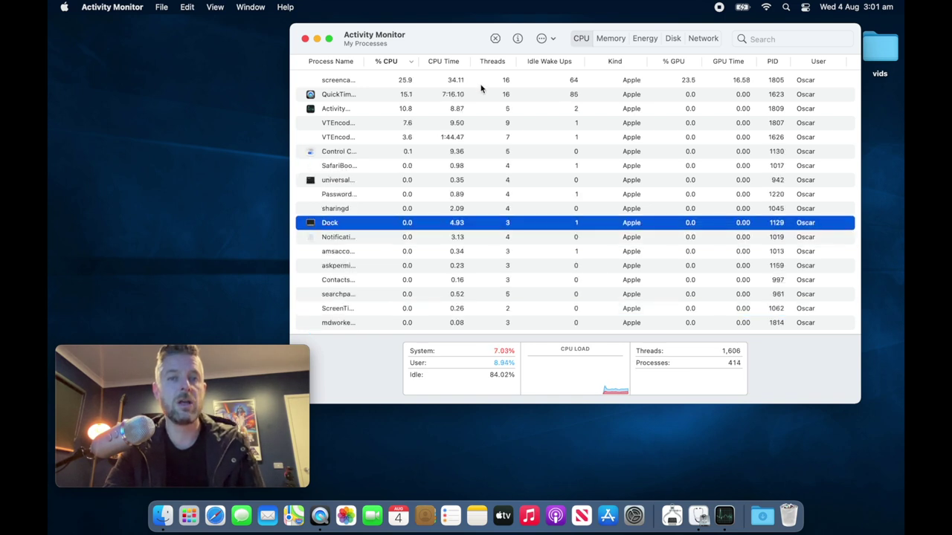
{"action": "left_click", "coordinate": [495, 39]}
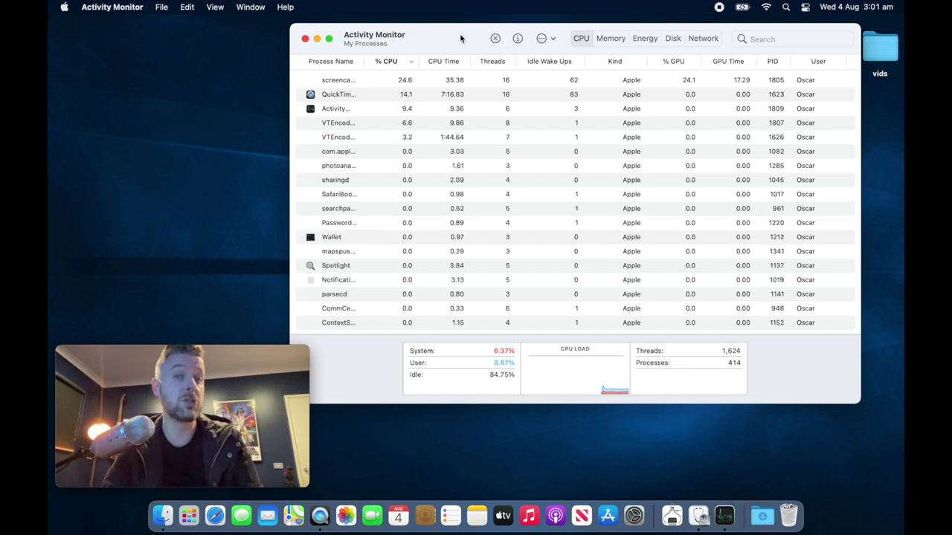
{"action": "key", "text": "super+q"}
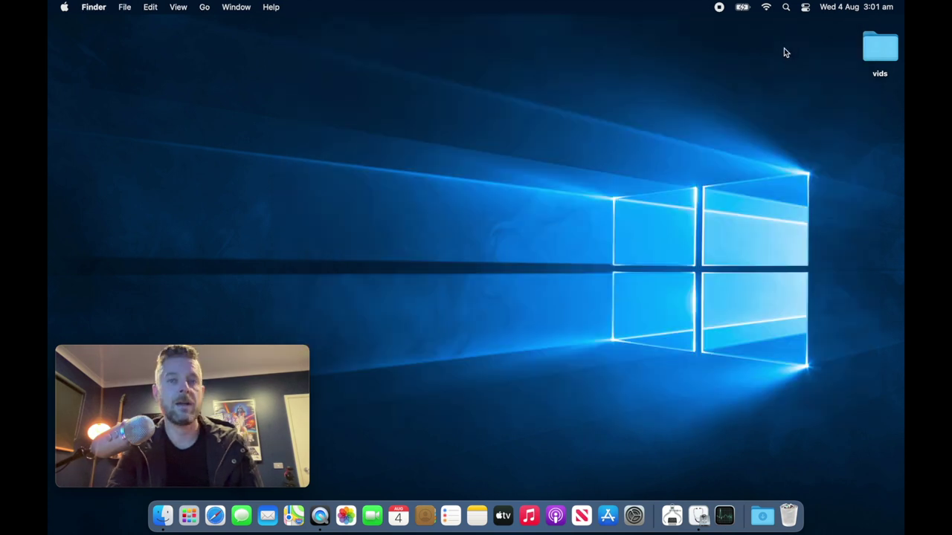
{"action": "left_click", "coordinate": [785, 8]}
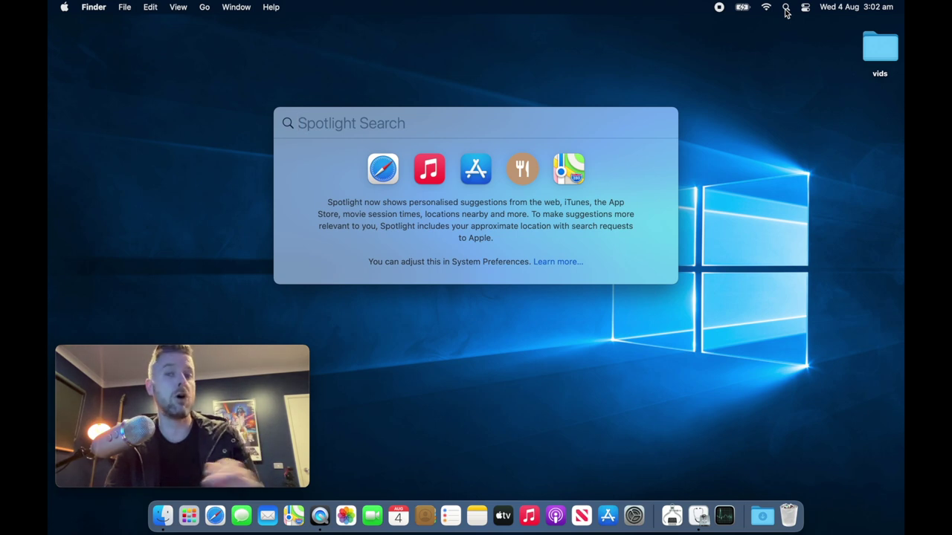
{"action": "left_click", "coordinate": [435, 233]}
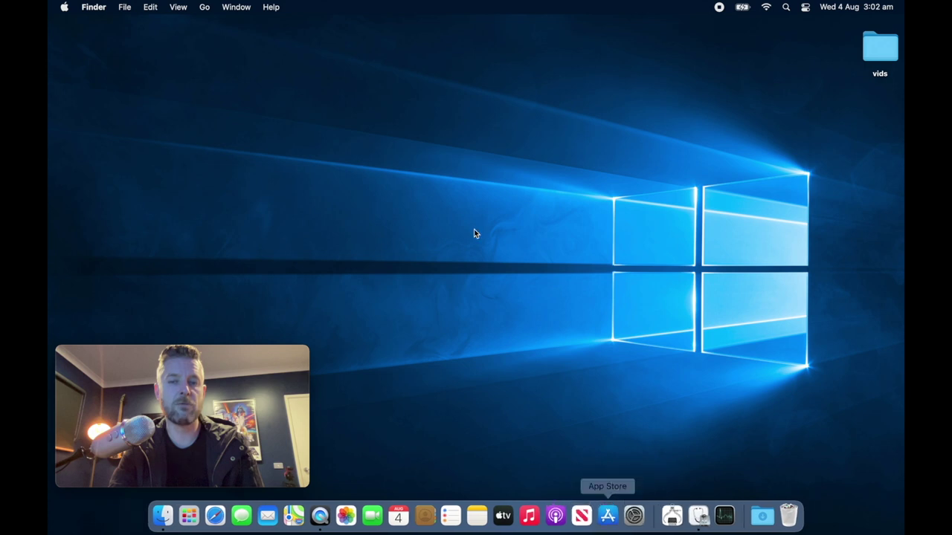
Step: Show Spotlight's empty Privacy exclusion list in System Preferences, then open Finder's Go menu
{"action": "left_click", "coordinate": [65, 9]}
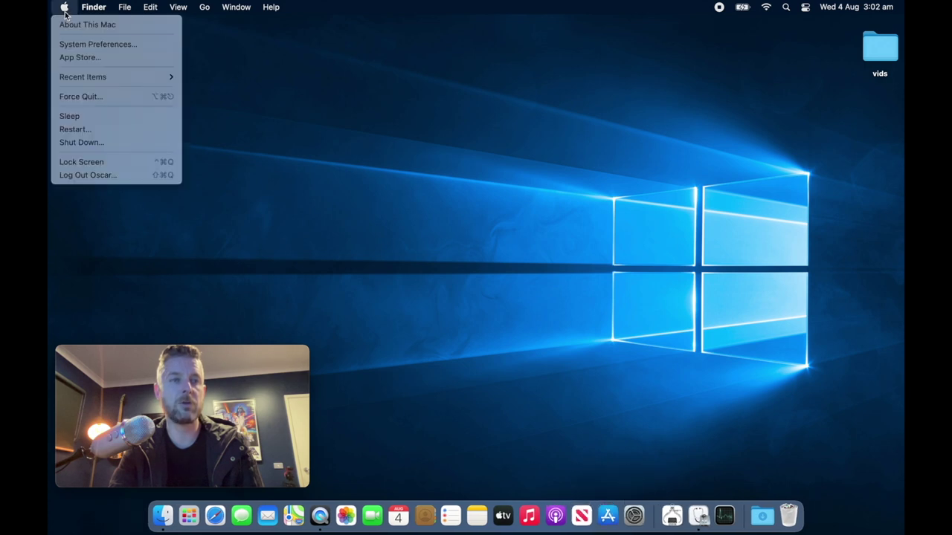
{"action": "left_click", "coordinate": [111, 45]}
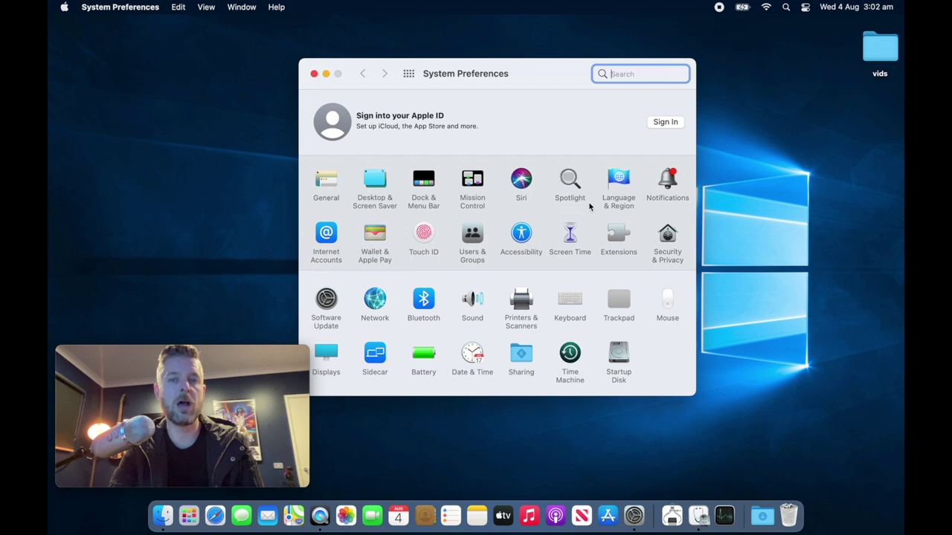
{"action": "left_click", "coordinate": [571, 181]}
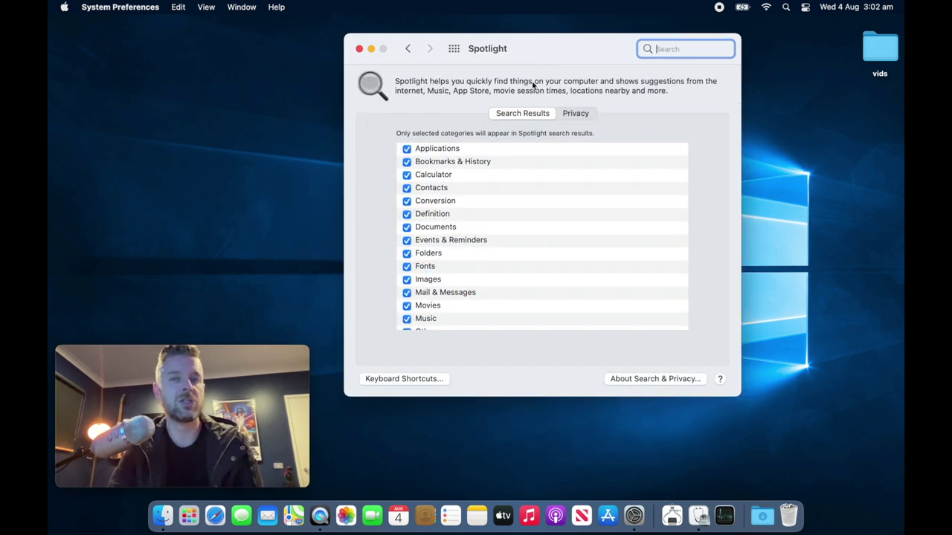
{"action": "left_click", "coordinate": [574, 115]}
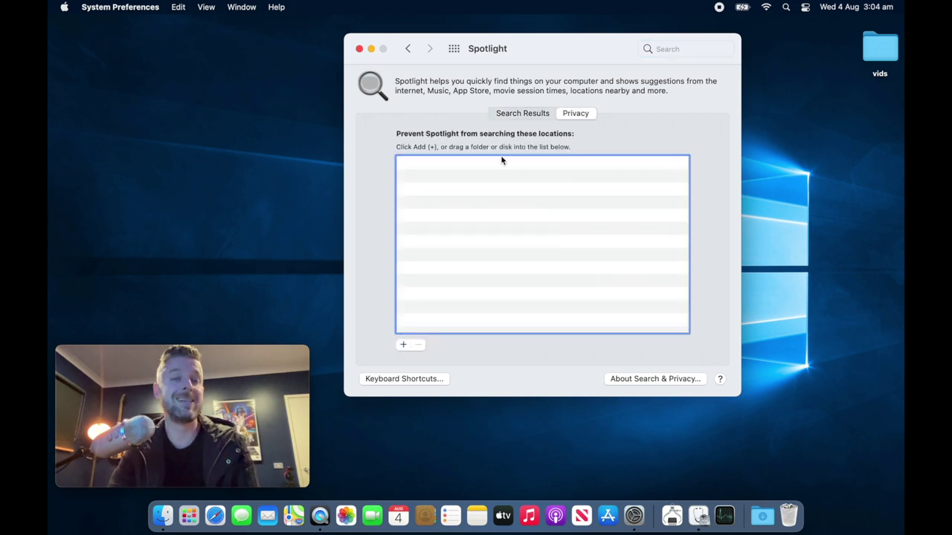
{"action": "left_click", "coordinate": [281, 83]}
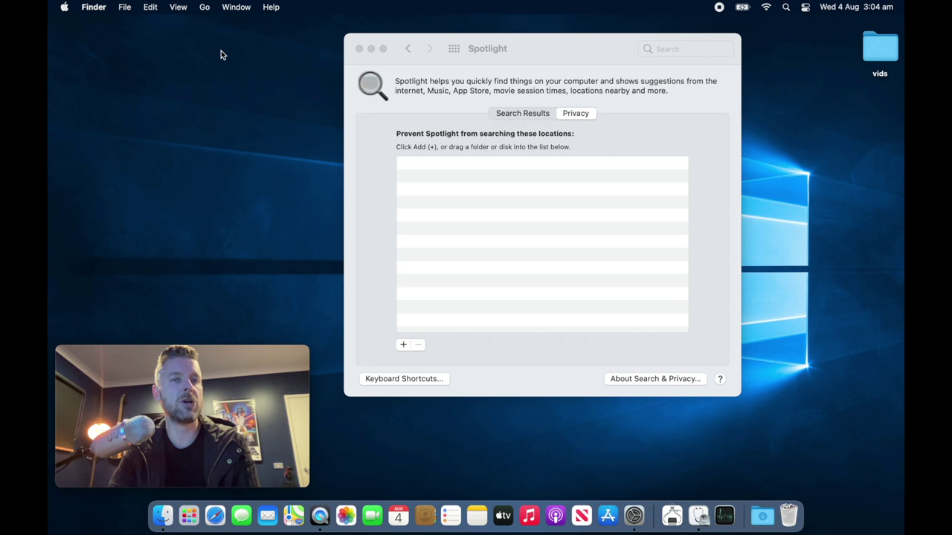
{"action": "left_click", "coordinate": [204, 7]}
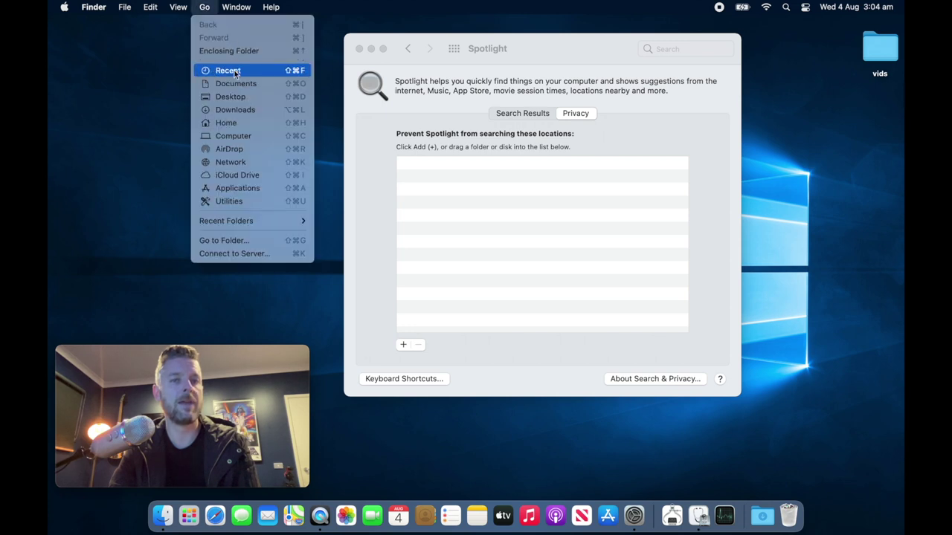
Step: Add the Untitled disk to Spotlight's Privacy list from the Computer window, then remove it
{"action": "left_click", "coordinate": [233, 135]}
{"action": "left_click_drag", "start_coordinate": [423, 96], "coordinate": [310, 64]}
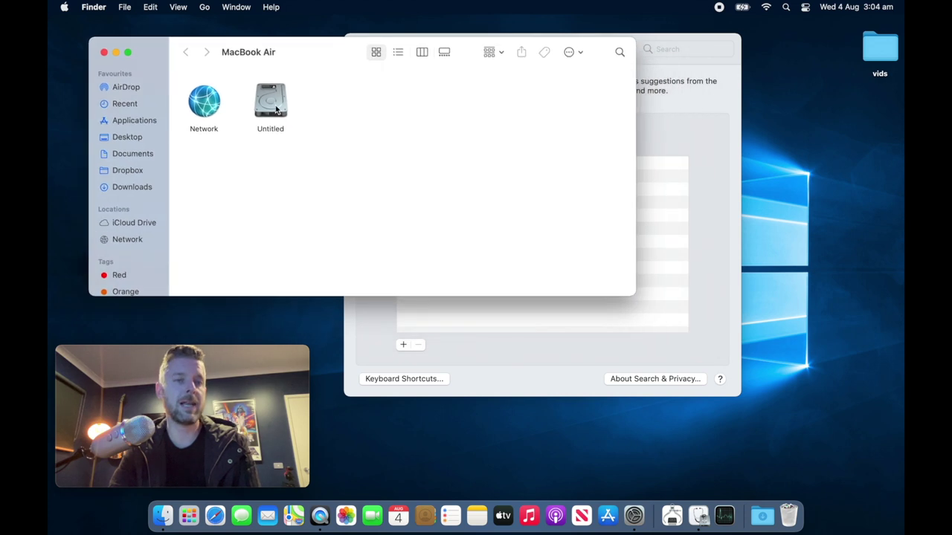
{"action": "left_click_drag", "start_coordinate": [276, 110], "coordinate": [665, 193]}
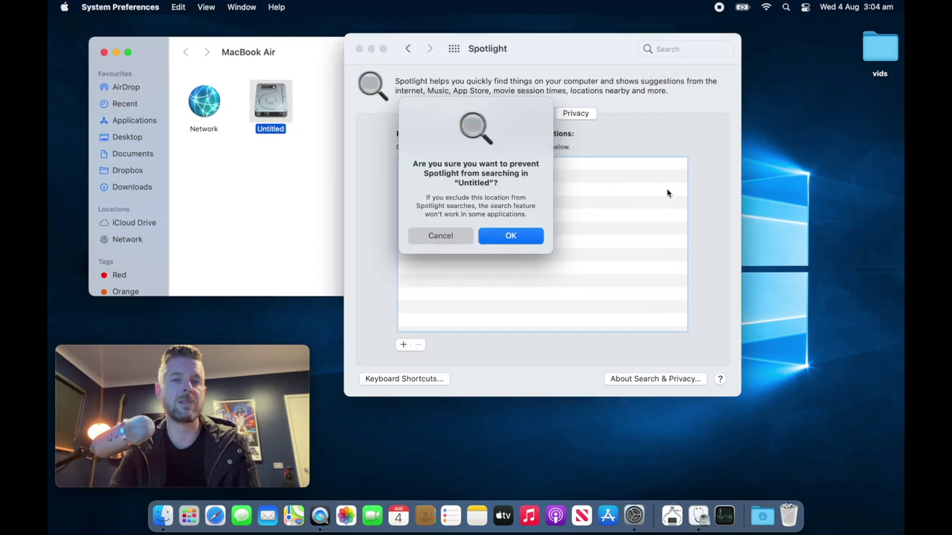
{"action": "left_click", "coordinate": [511, 235]}
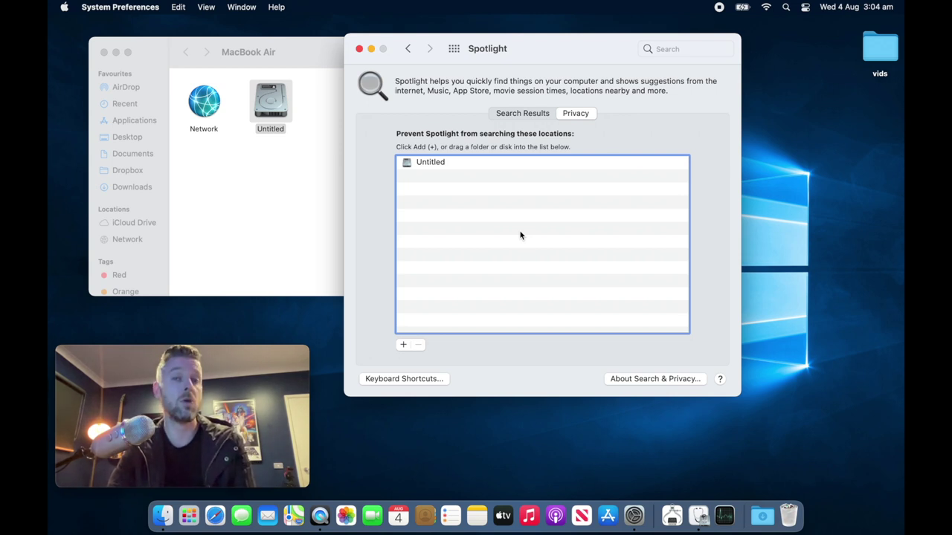
{"action": "left_click", "coordinate": [431, 163]}
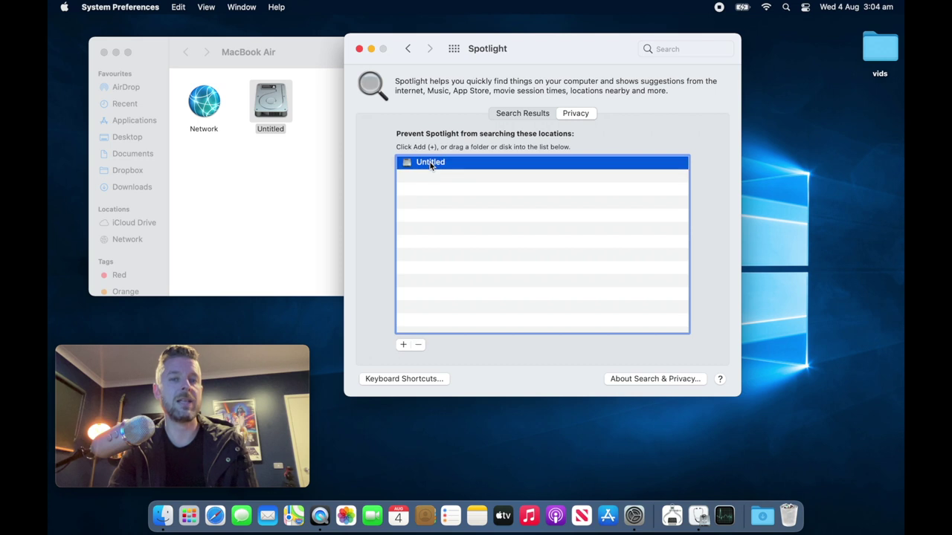
{"action": "left_click", "coordinate": [419, 347]}
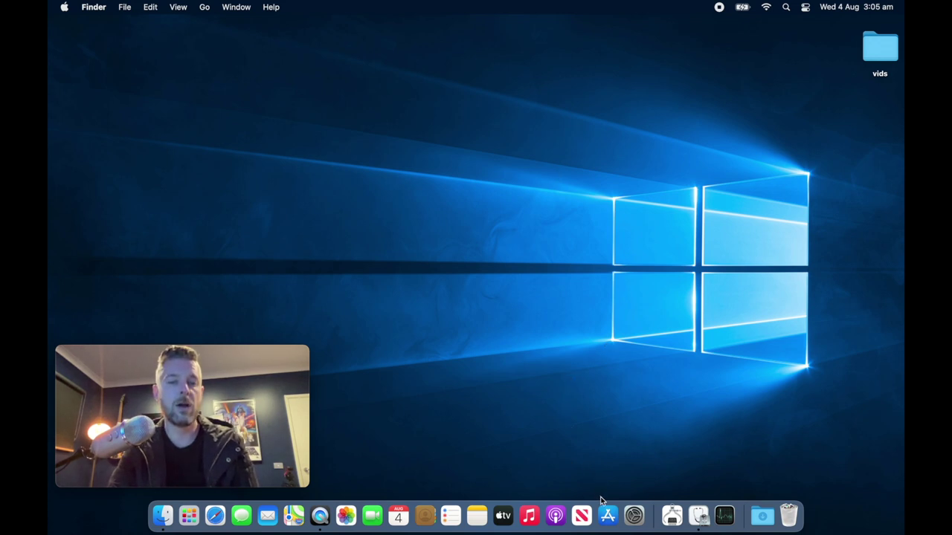
Step: Open Downloads in Finder from the Dock, minimise it, restore it, and minimise again
{"action": "left_click", "coordinate": [763, 514]}
{"action": "left_click", "coordinate": [759, 457]}
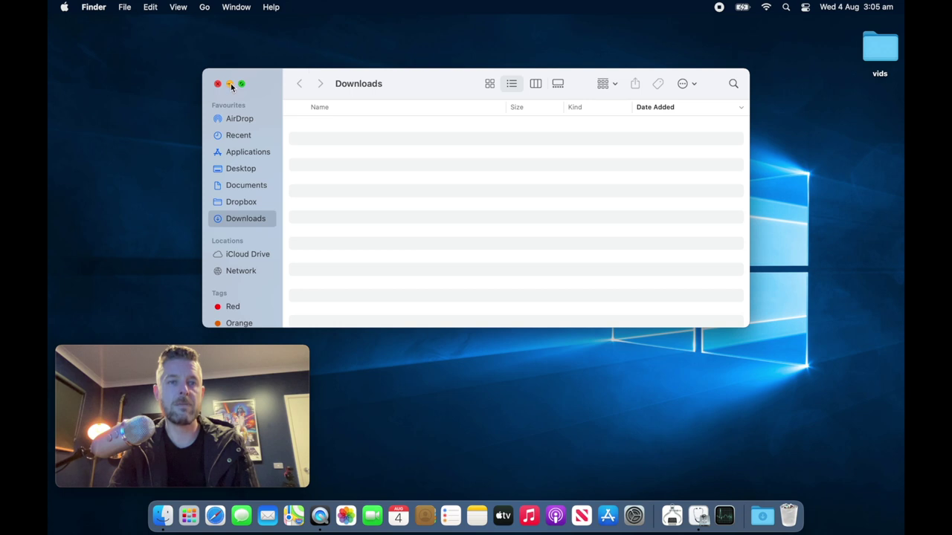
{"action": "left_click", "coordinate": [231, 83]}
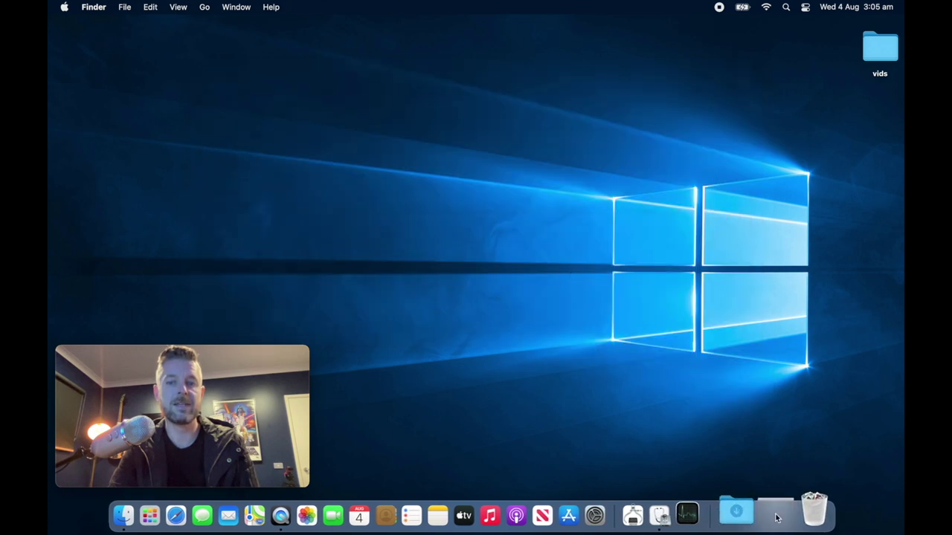
{"action": "left_click", "coordinate": [776, 514]}
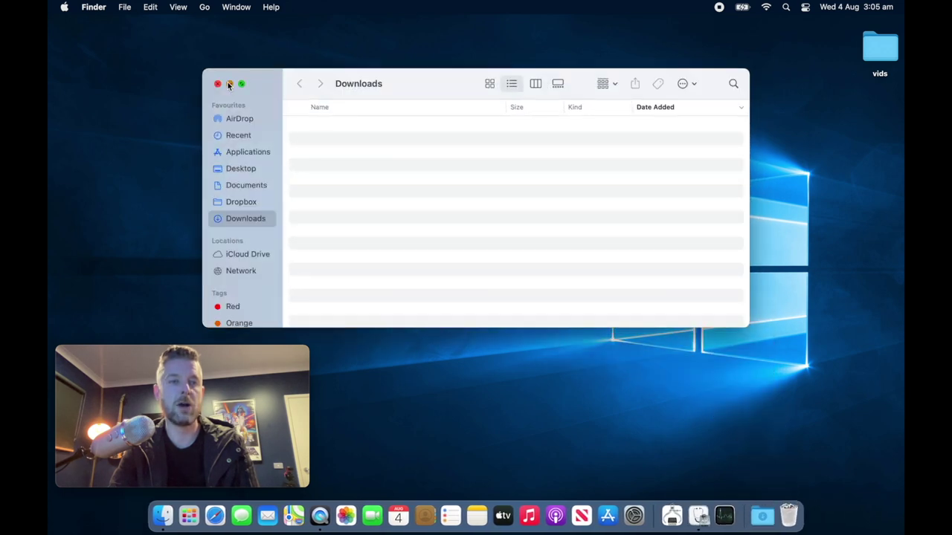
{"action": "left_click", "coordinate": [229, 84]}
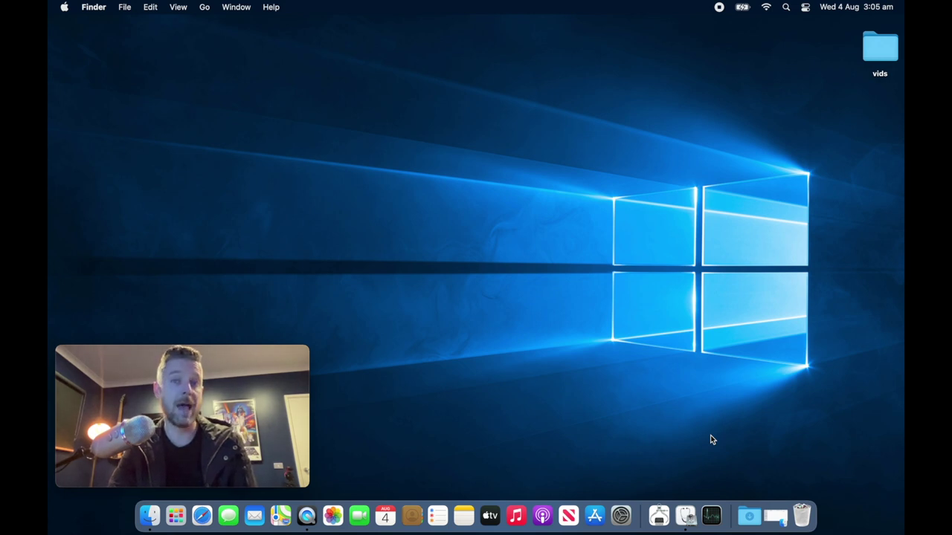
Step: Turn off Dock magnification and app-opening animation, and set minimising to the Scale effect
{"action": "left_click", "coordinate": [623, 511]}
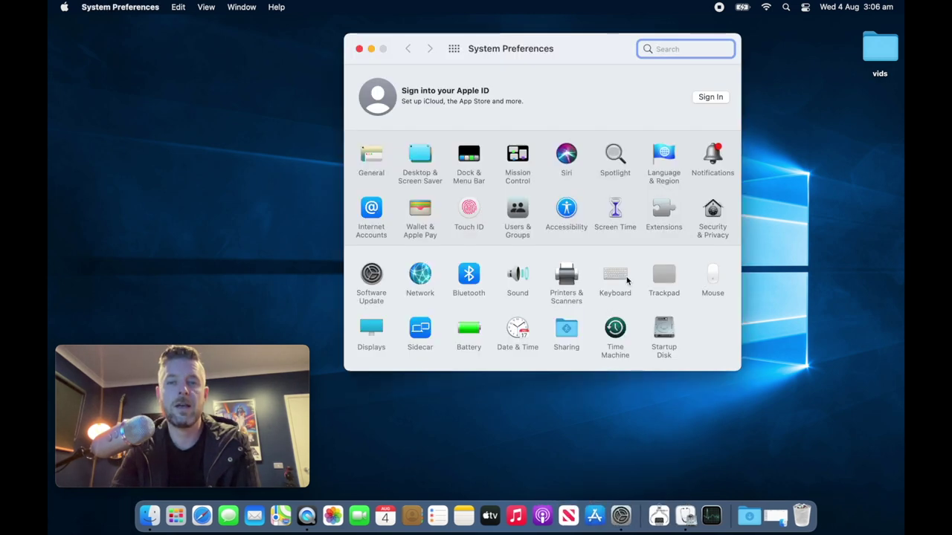
{"action": "left_click", "coordinate": [468, 156]}
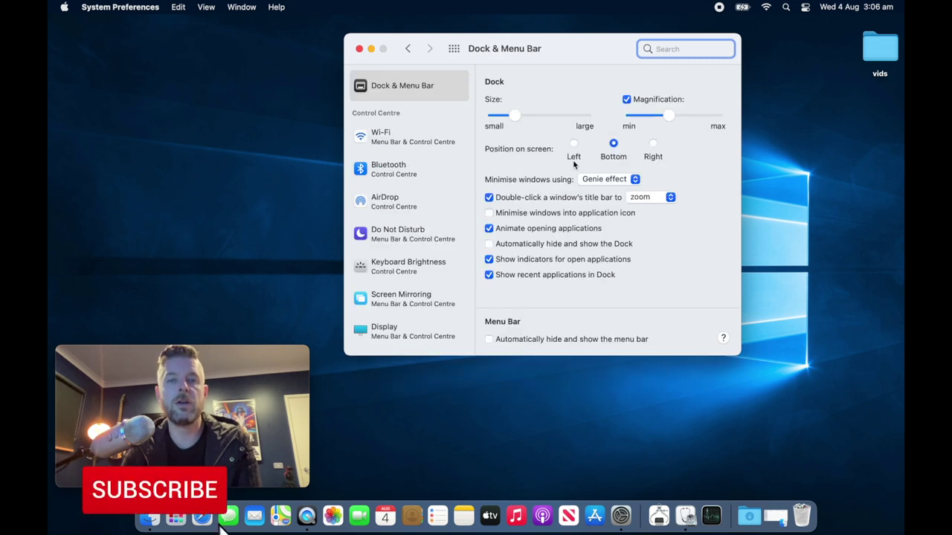
{"action": "left_click", "coordinate": [626, 99]}
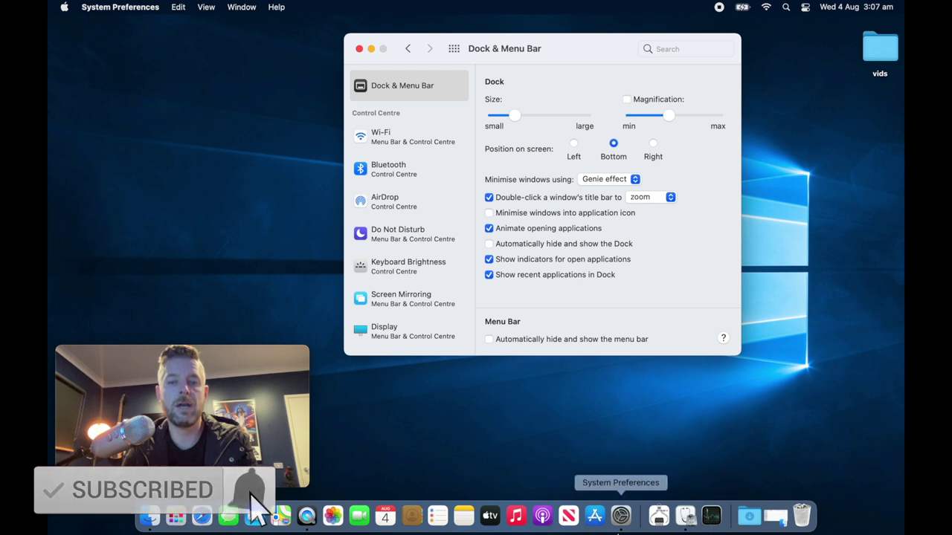
{"action": "left_click", "coordinate": [490, 230]}
{"action": "left_click", "coordinate": [605, 181]}
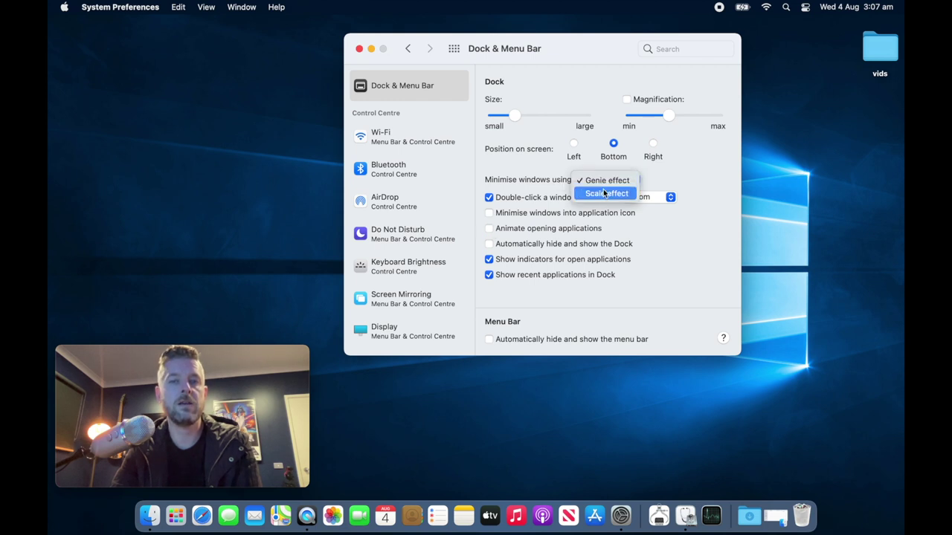
{"action": "left_click", "coordinate": [617, 195]}
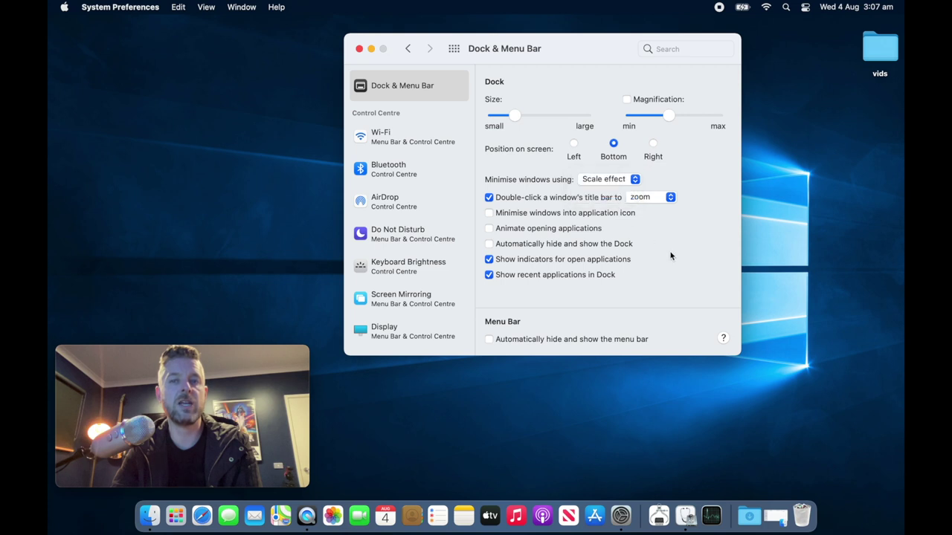
Step: Preview the Scale minimise effect on the preferences window, then close System Preferences
{"action": "left_click", "coordinate": [373, 50]}
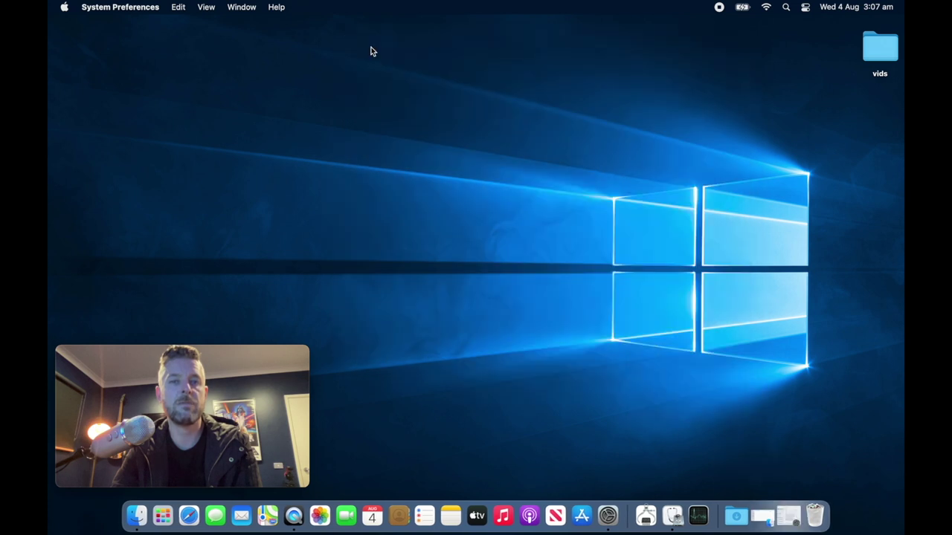
{"action": "left_click", "coordinate": [604, 179]}
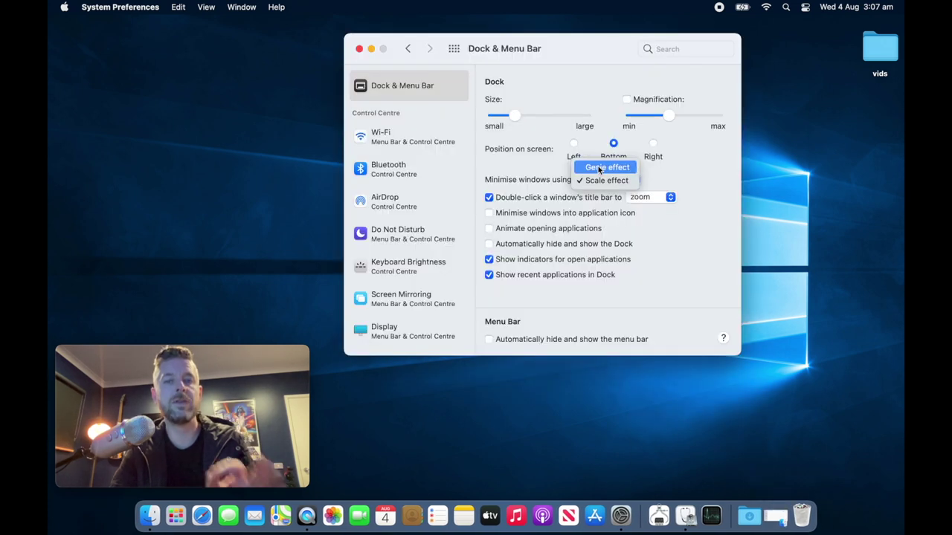
{"action": "left_click", "coordinate": [692, 269]}
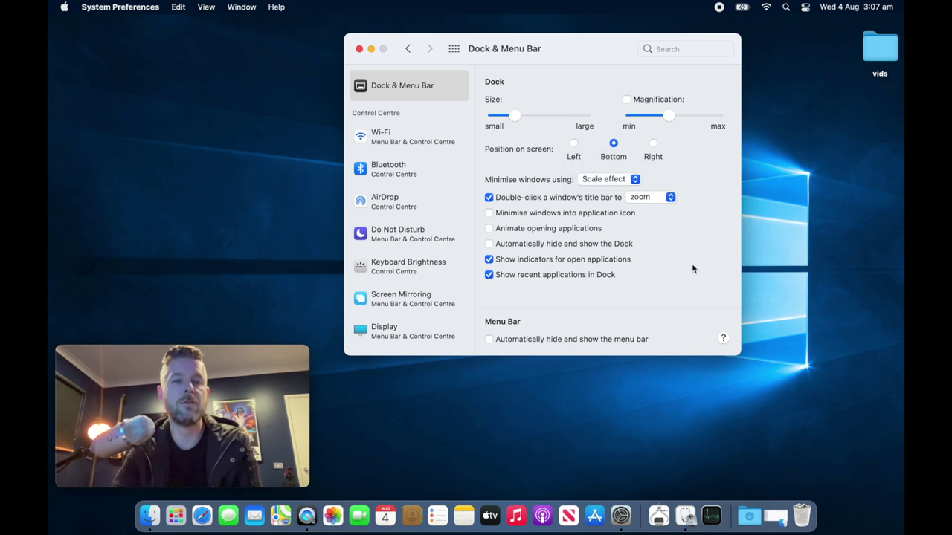
{"action": "left_click", "coordinate": [371, 49]}
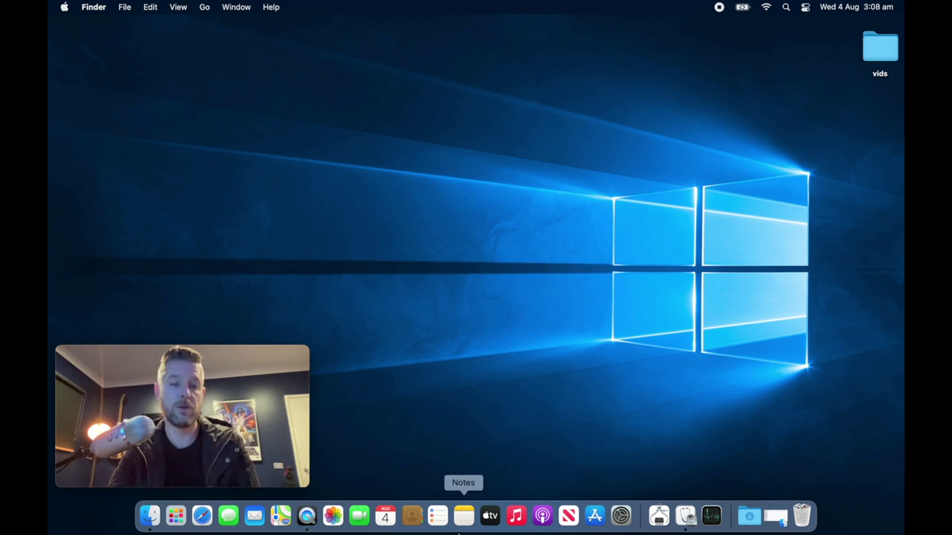
{"action": "left_click", "coordinate": [150, 515]}
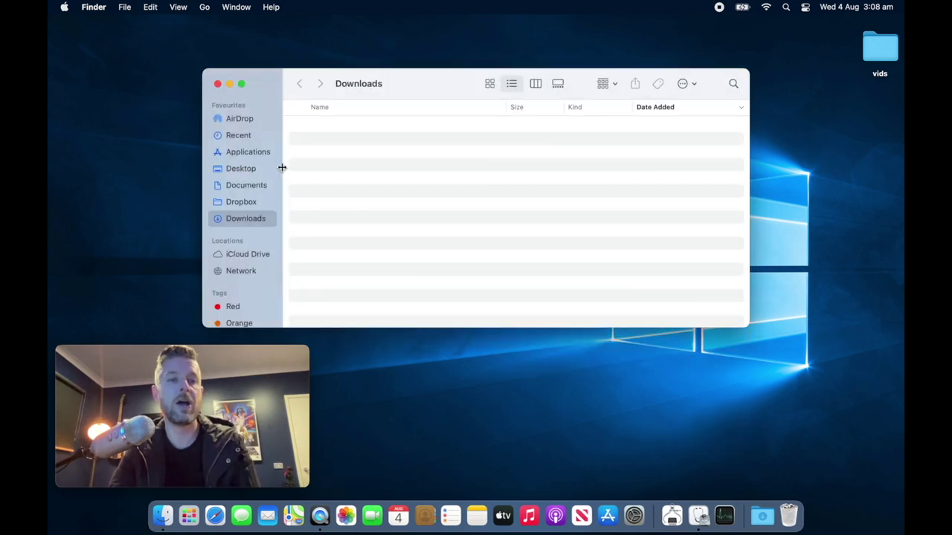
{"action": "left_click", "coordinate": [246, 185]}
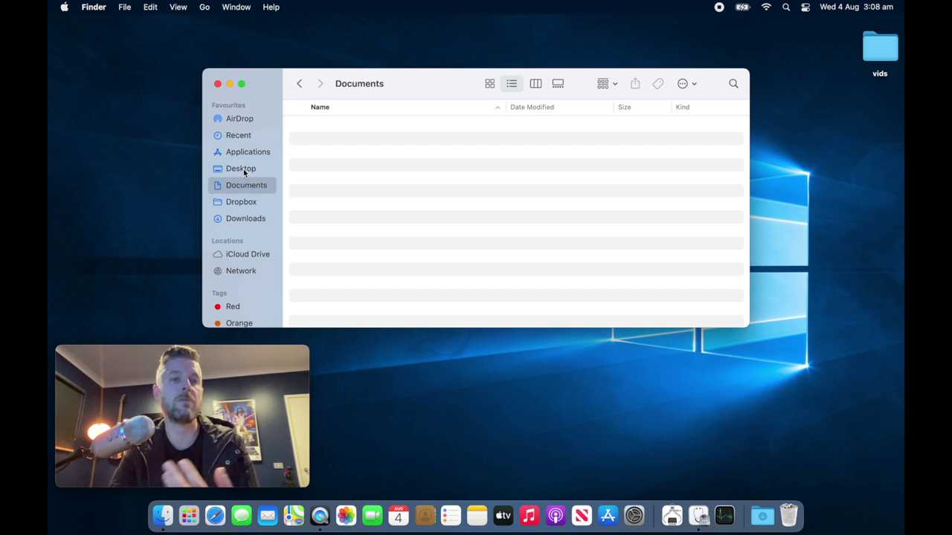
{"action": "left_click", "coordinate": [243, 170]}
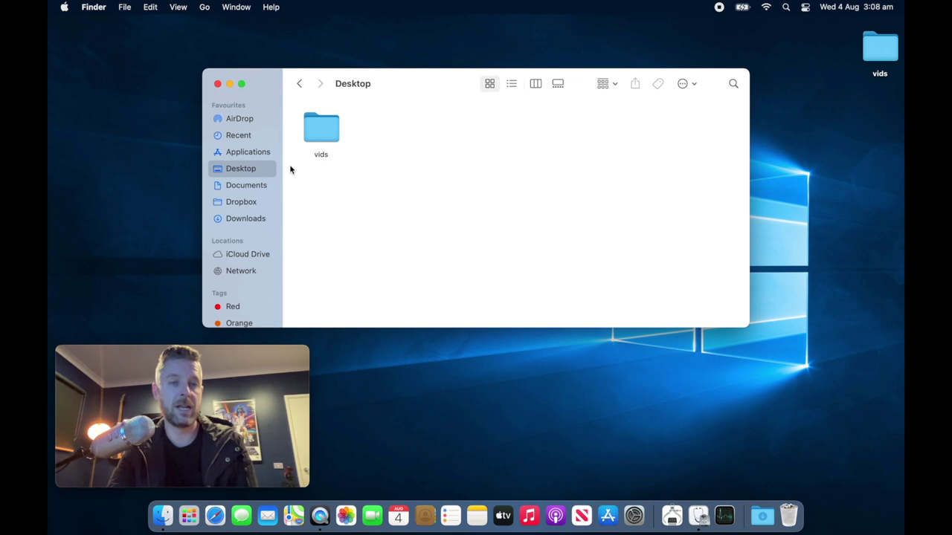
{"action": "left_click", "coordinate": [256, 152]}
{"action": "scroll", "coordinate": [420, 188], "scroll_direction": "up", "scroll_amount": 8}
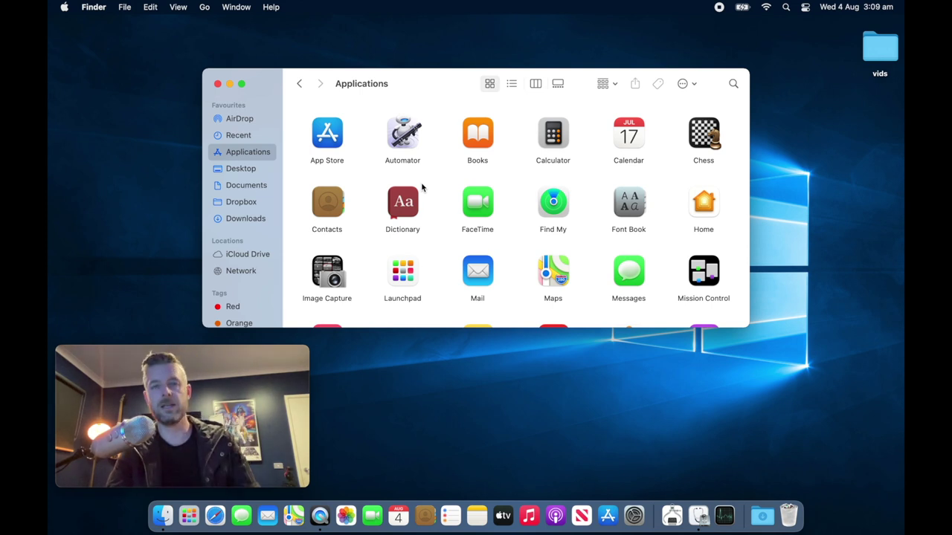
{"action": "key", "text": "super+w"}
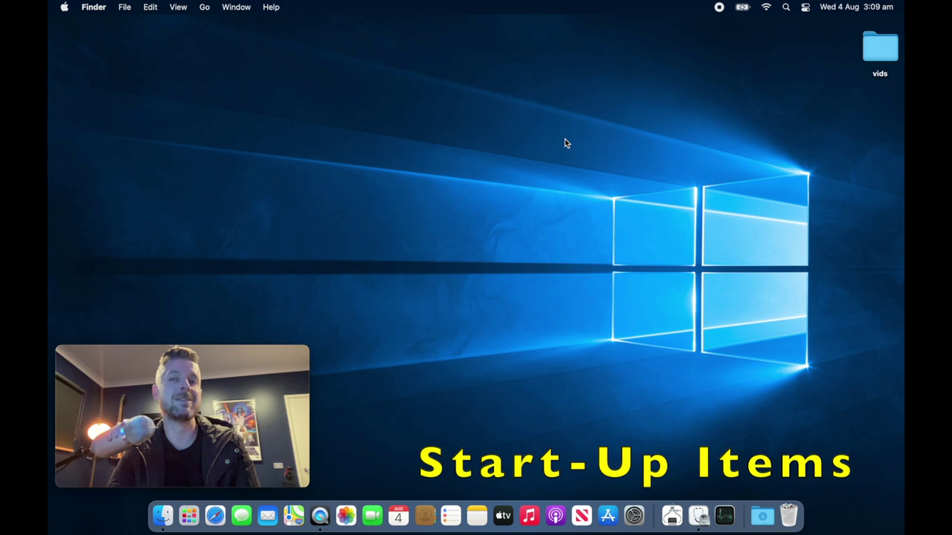
Step: Show the current user's Login Items in Users & Groups
{"action": "left_click", "coordinate": [634, 515]}
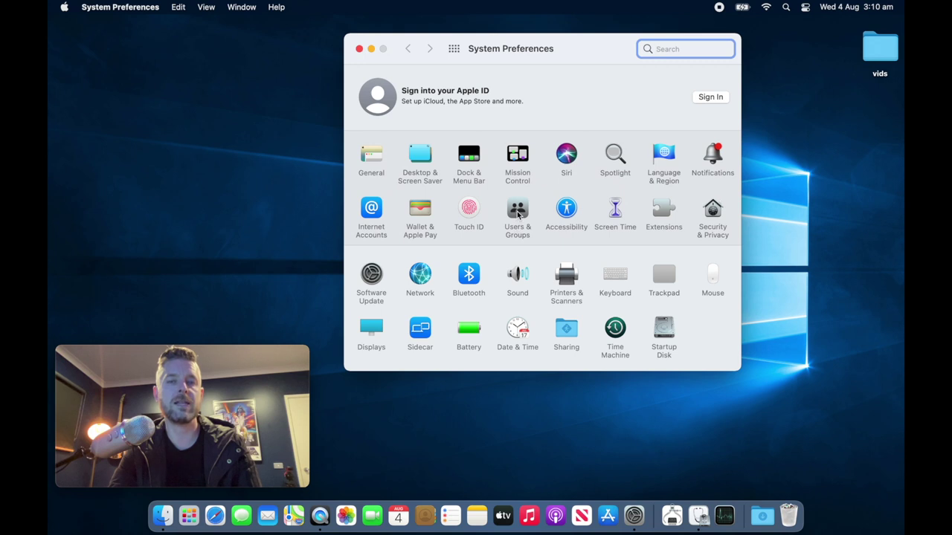
{"action": "left_click", "coordinate": [518, 216]}
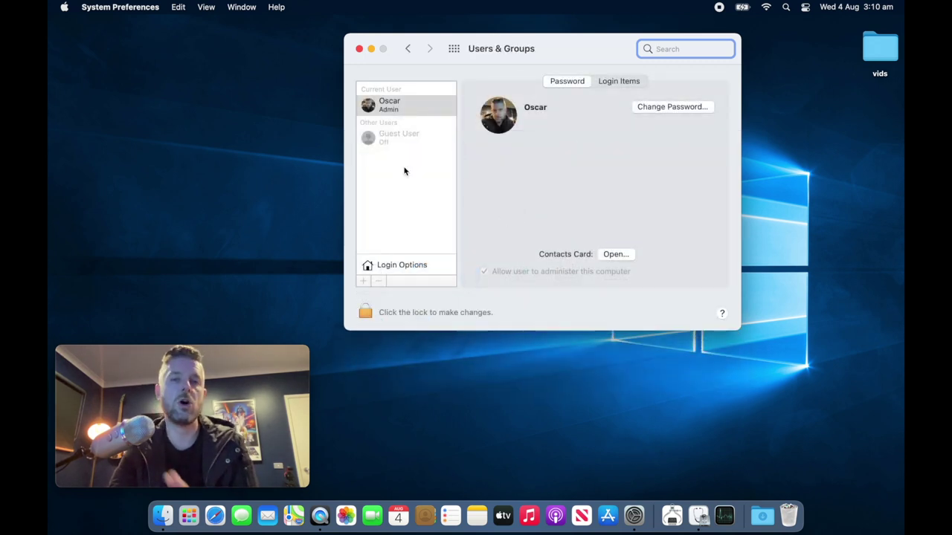
{"action": "left_click", "coordinate": [394, 109]}
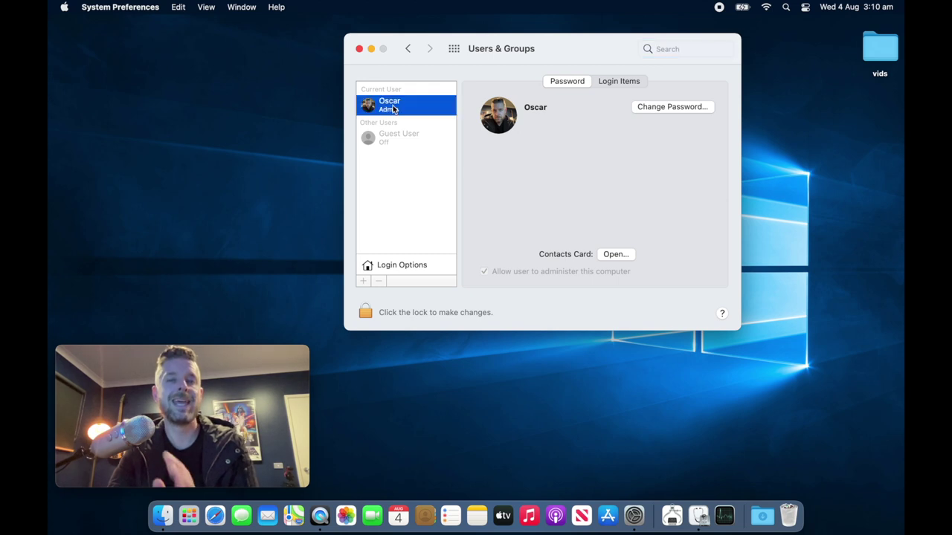
{"action": "left_click", "coordinate": [620, 82]}
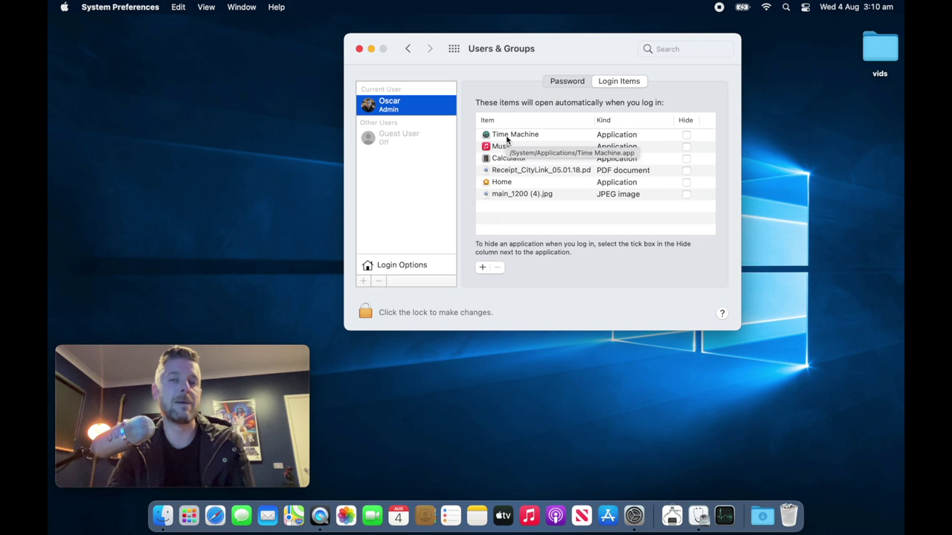
Step: Remove Time Machine and the CityLink receipt PDF from the login items
{"action": "left_click", "coordinate": [546, 229]}
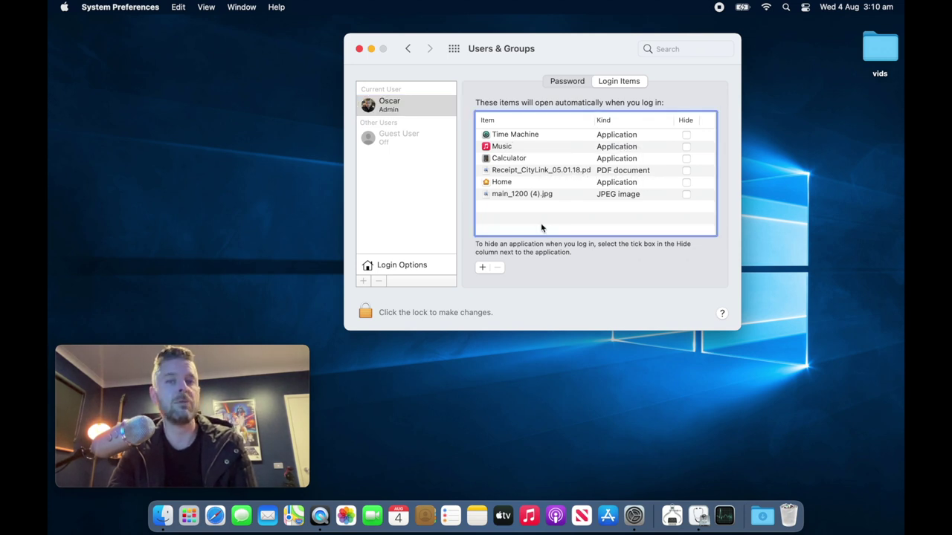
{"action": "left_click", "coordinate": [522, 135]}
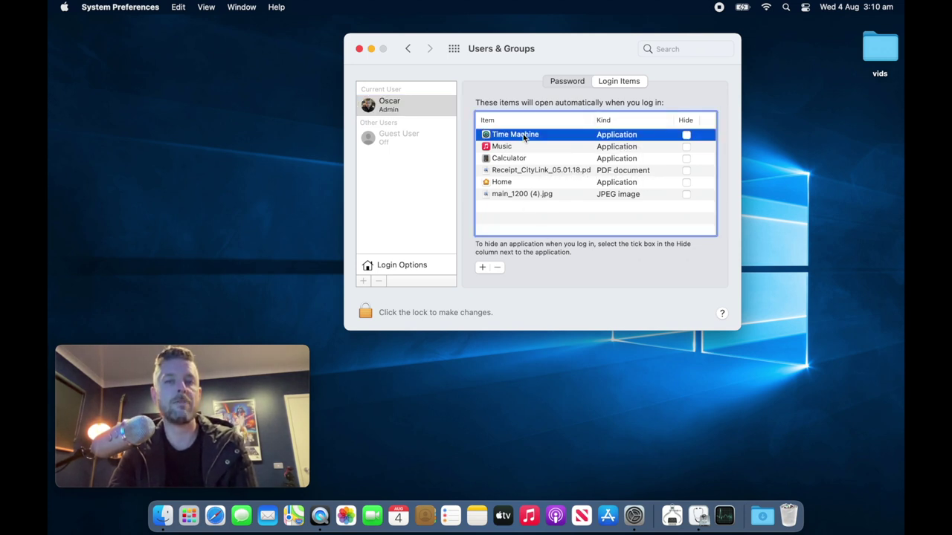
{"action": "left_click", "coordinate": [498, 266]}
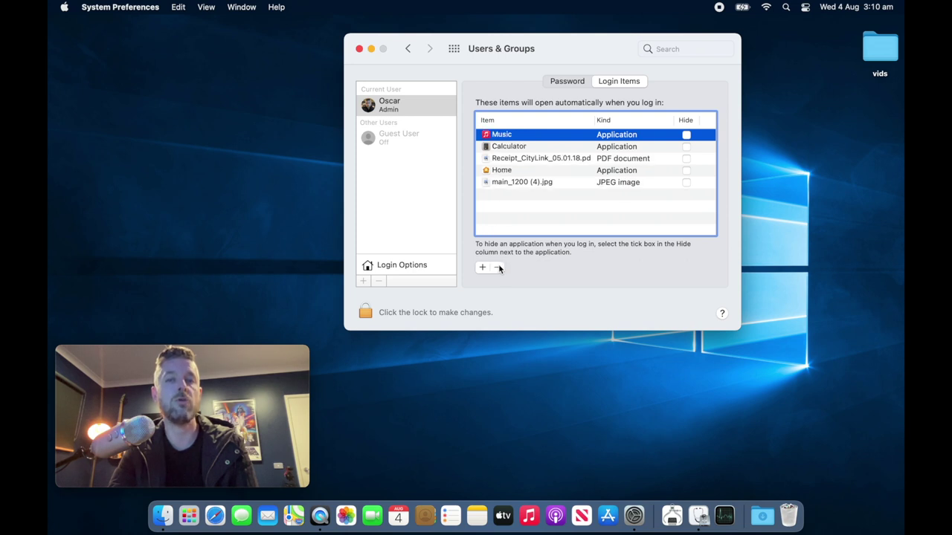
{"action": "left_click", "coordinate": [518, 162]}
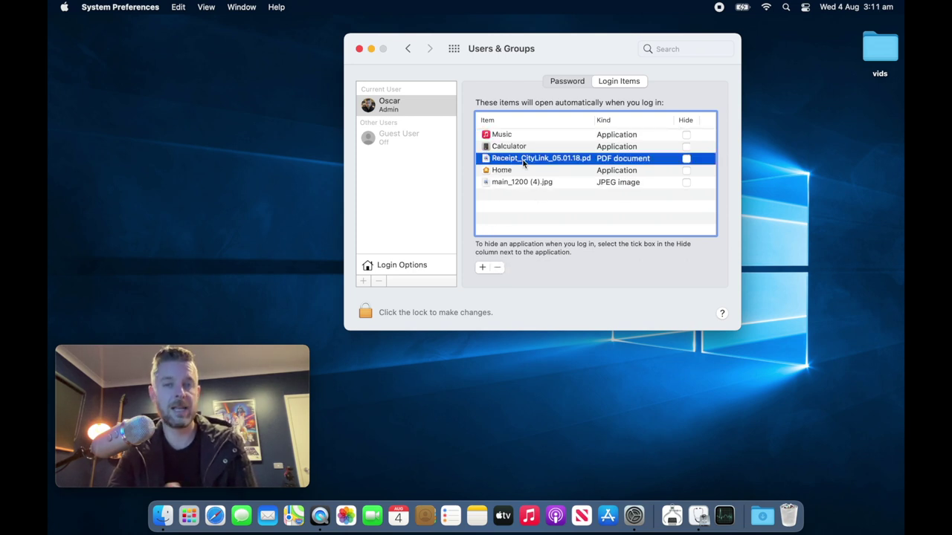
{"action": "left_click", "coordinate": [498, 268]}
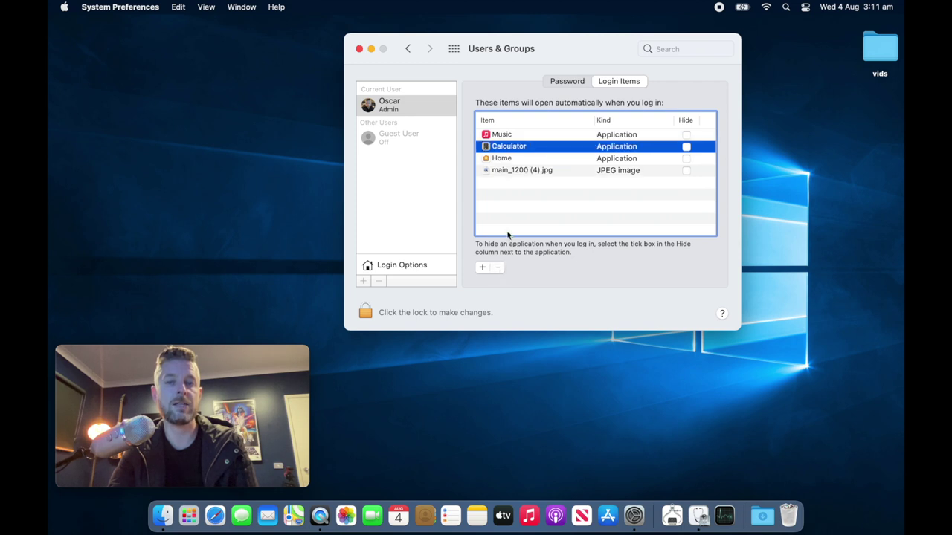
{"action": "left_click", "coordinate": [482, 267]}
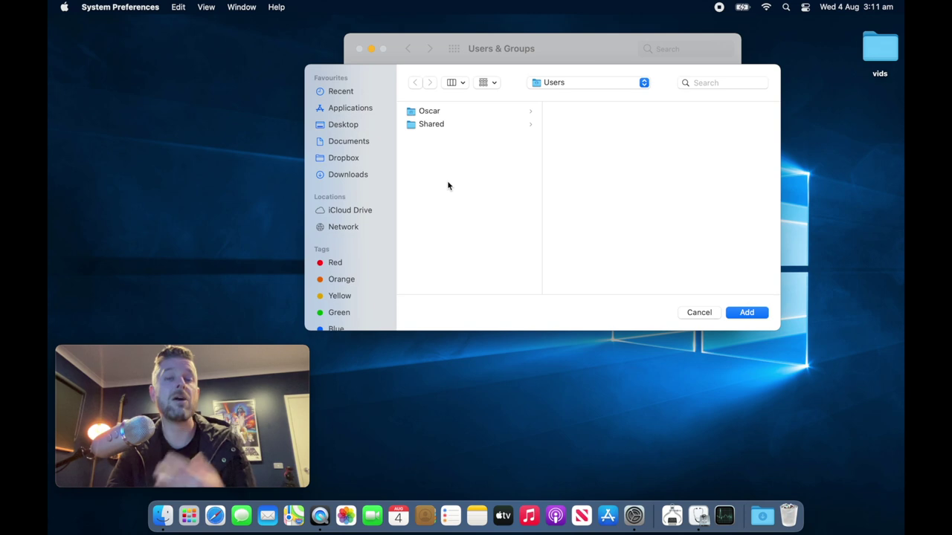
Step: Cancel the file chooser without adding a new login item
{"action": "left_click", "coordinate": [692, 311]}
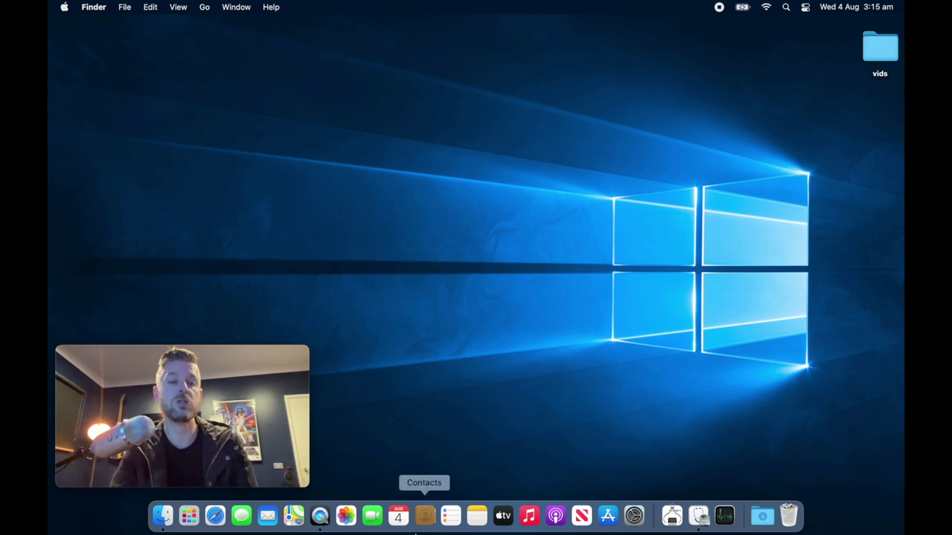
Step: Launch Safari from the Dock and open its Safari application menu
{"action": "left_click", "coordinate": [213, 527]}
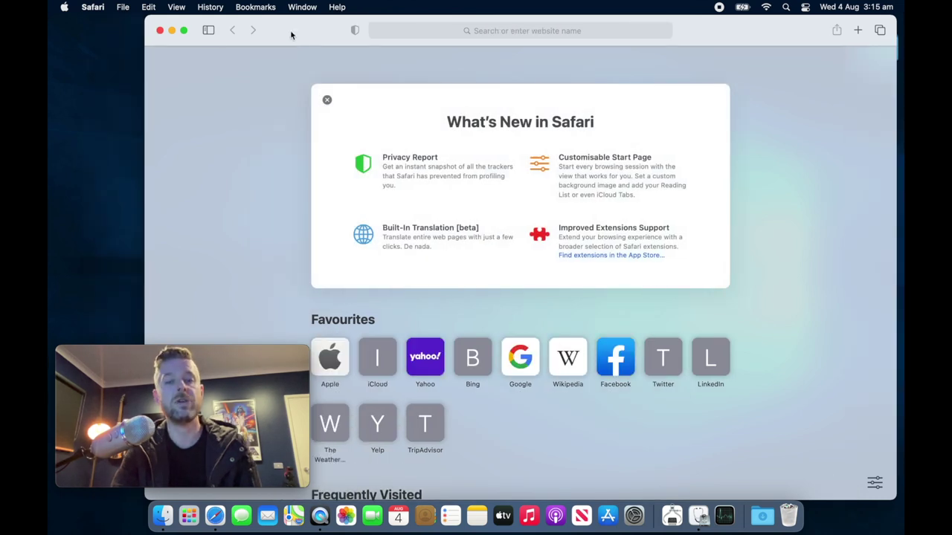
{"action": "left_click", "coordinate": [93, 7]}
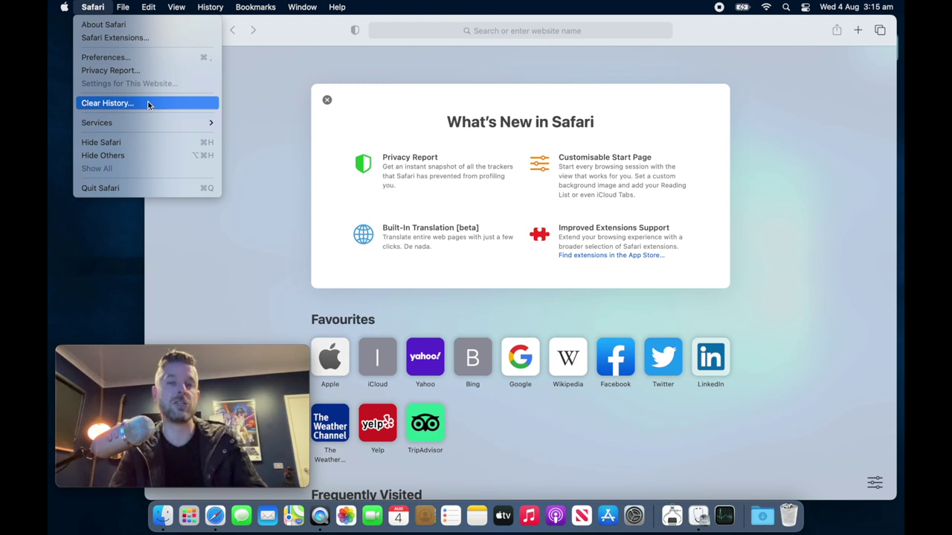
Step: In Safari Preferences, set history removal to After one day and keep download list removal at After one day
{"action": "left_click", "coordinate": [130, 57]}
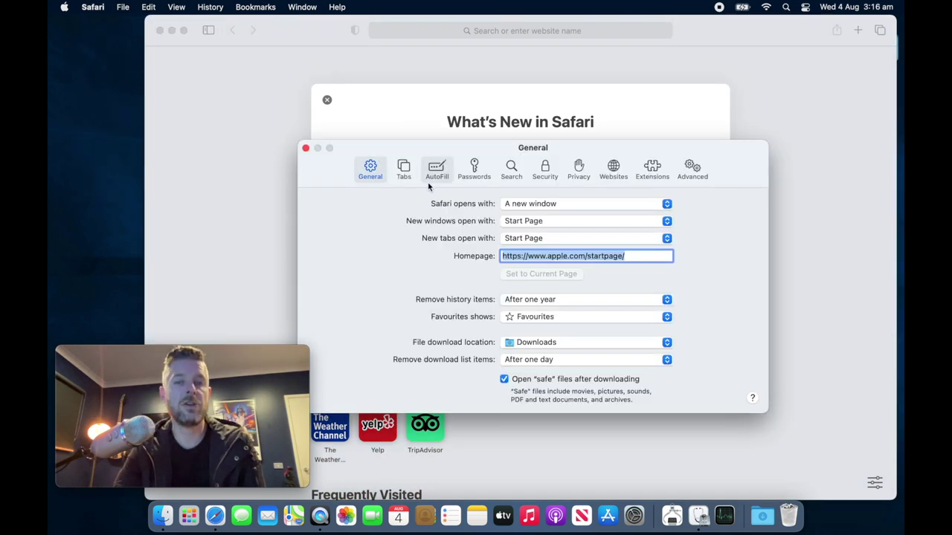
{"action": "left_click", "coordinate": [536, 299]}
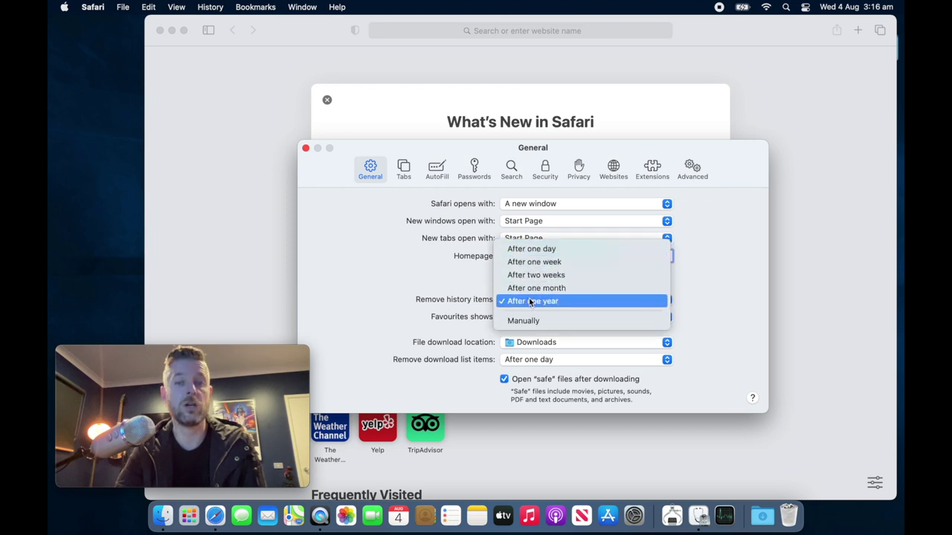
{"action": "left_click", "coordinate": [533, 252]}
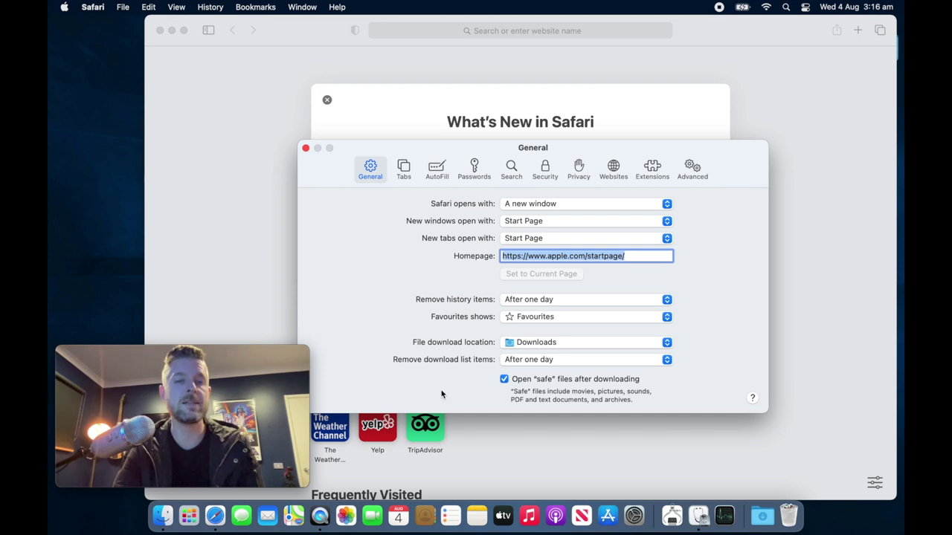
{"action": "left_click", "coordinate": [513, 360]}
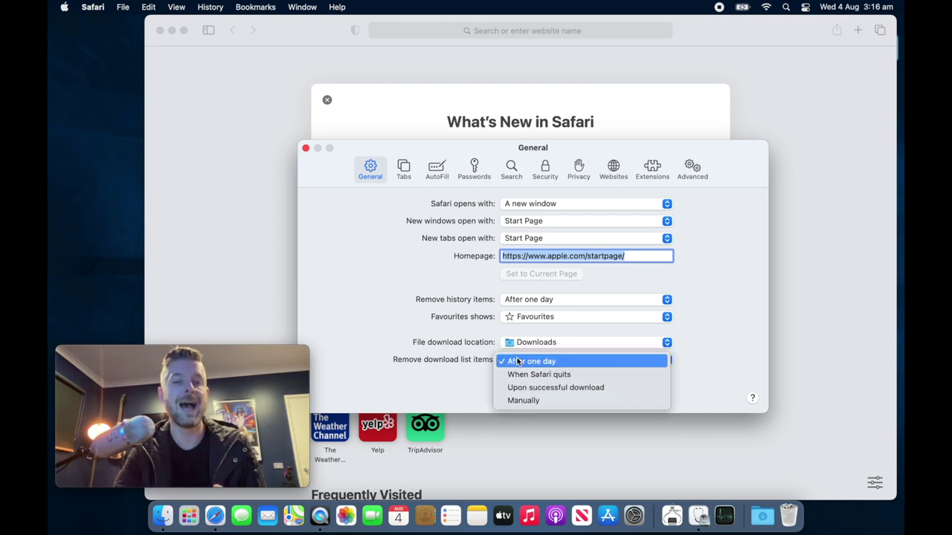
{"action": "left_click", "coordinate": [479, 378]}
Step: Check Privacy's website data and the Extensions tab, both empty, then close Safari Preferences
{"action": "left_click", "coordinate": [577, 170]}
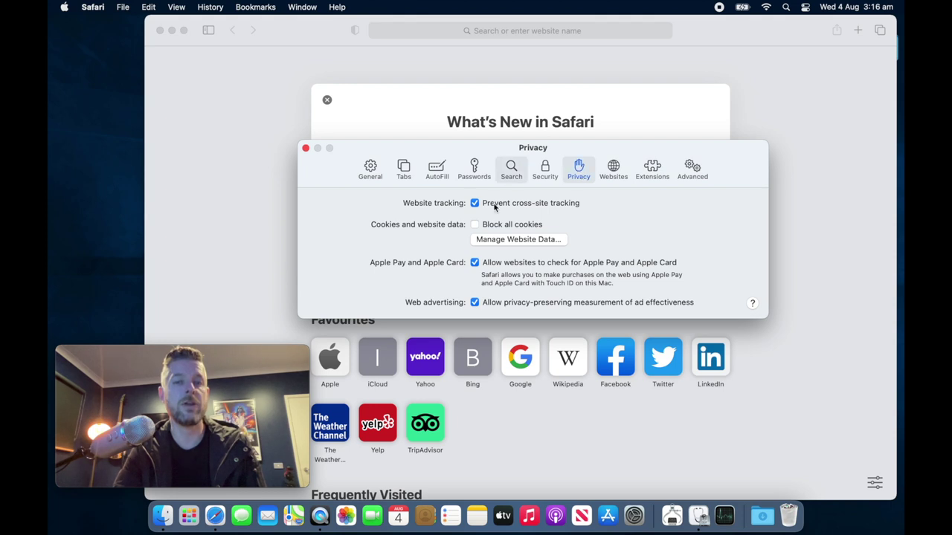
{"action": "left_click", "coordinate": [532, 242]}
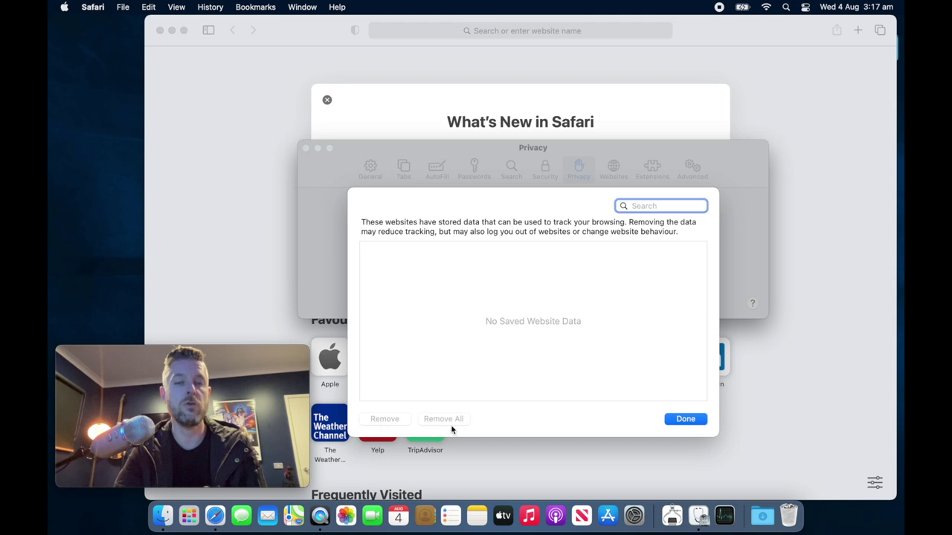
{"action": "left_click", "coordinate": [680, 420]}
{"action": "left_click", "coordinate": [652, 171]}
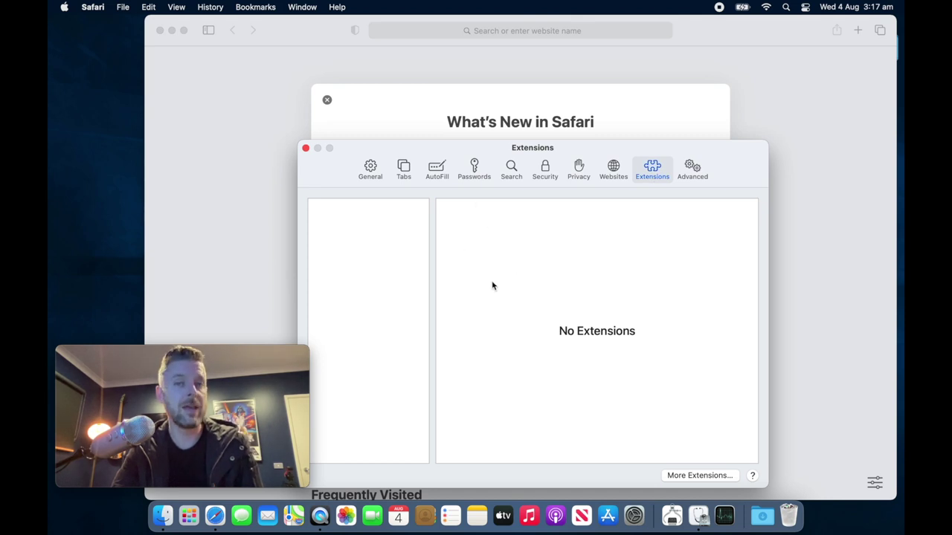
{"action": "left_click", "coordinate": [305, 148]}
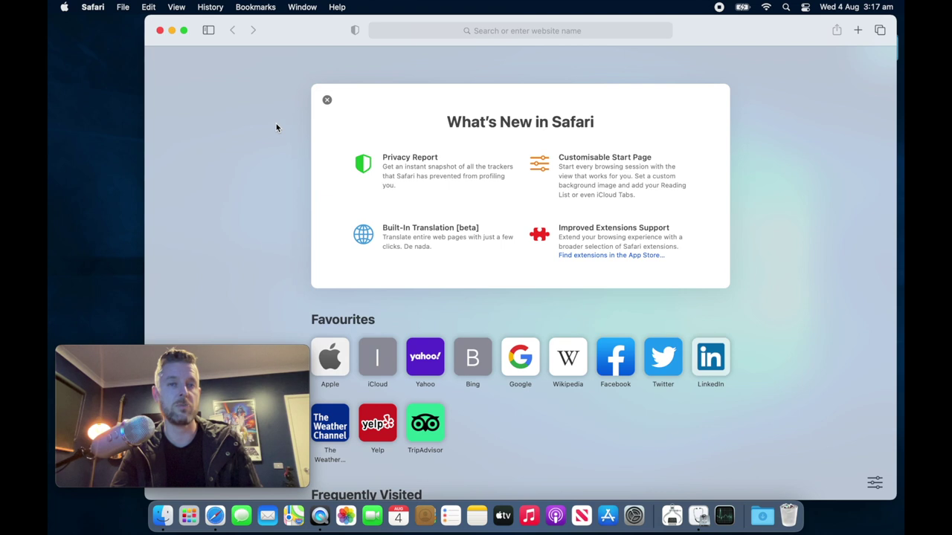
Step: Quit Safari with Command-Q
{"action": "key", "text": "super+q"}
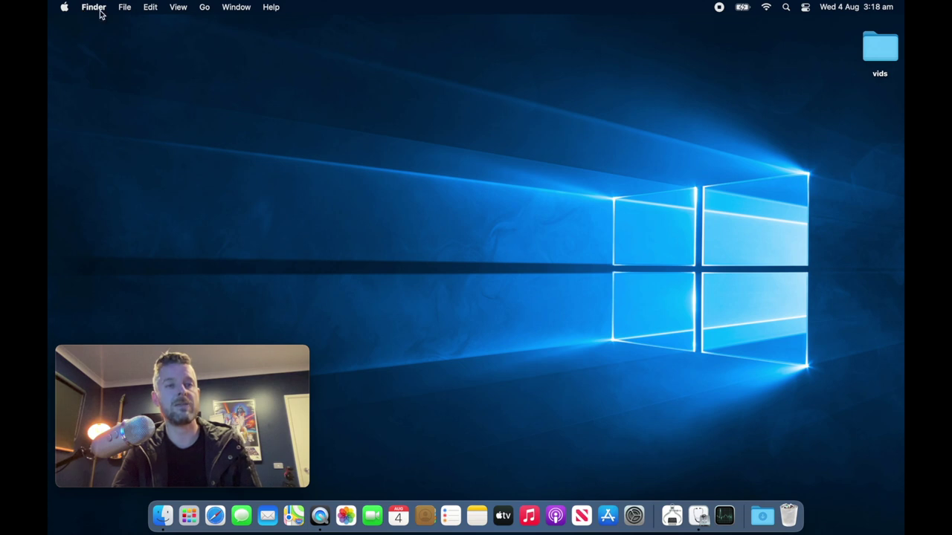
Step: Go to the /Library folder and open its Caches folder
{"action": "left_click", "coordinate": [204, 7]}
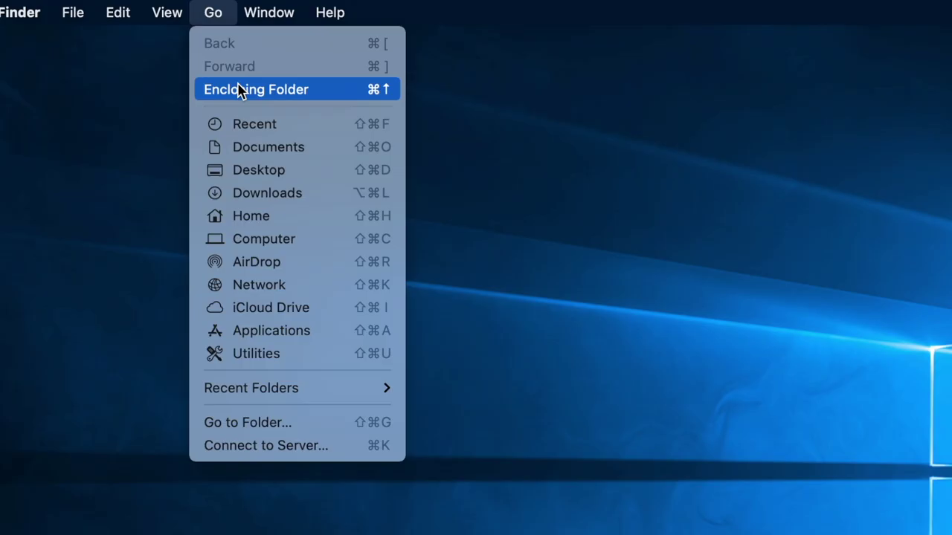
{"action": "left_click", "coordinate": [253, 423]}
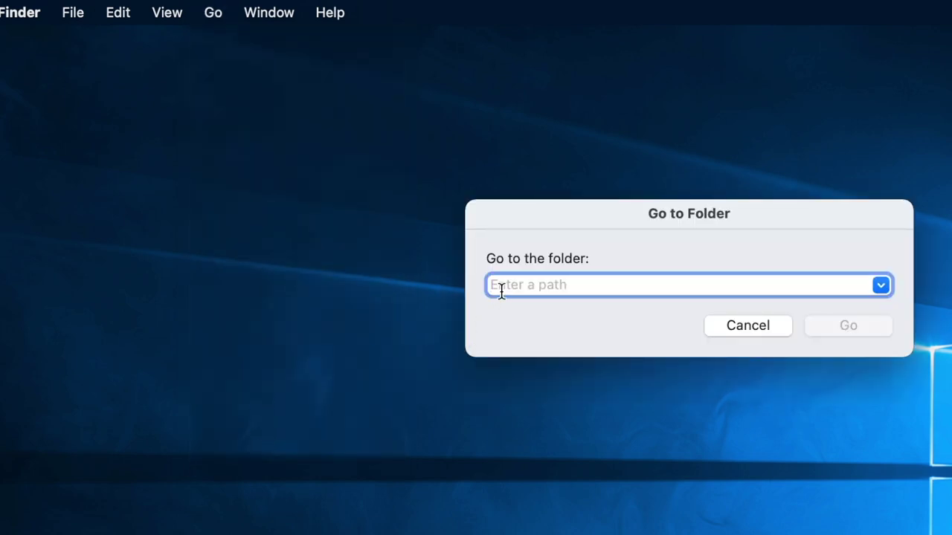
{"action": "type", "text": "/"}
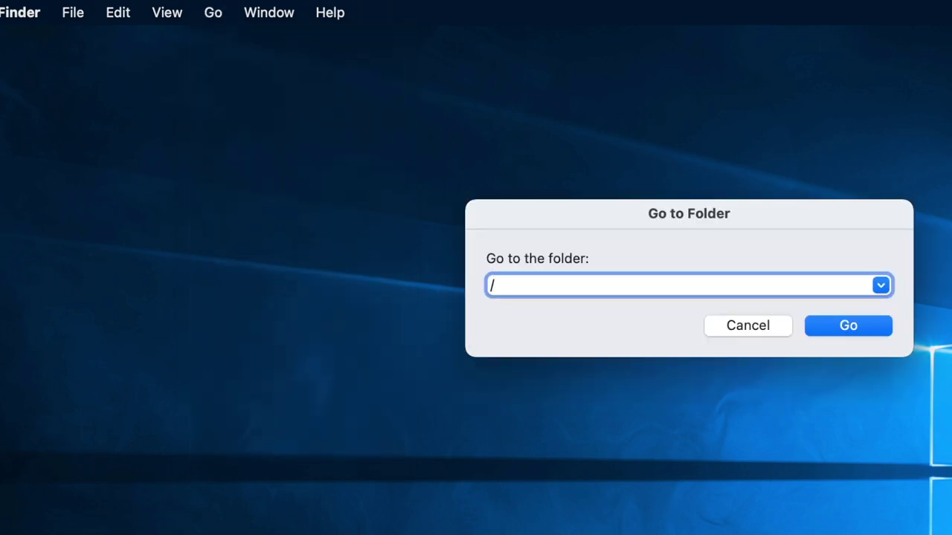
{"action": "type", "text": "Library"}
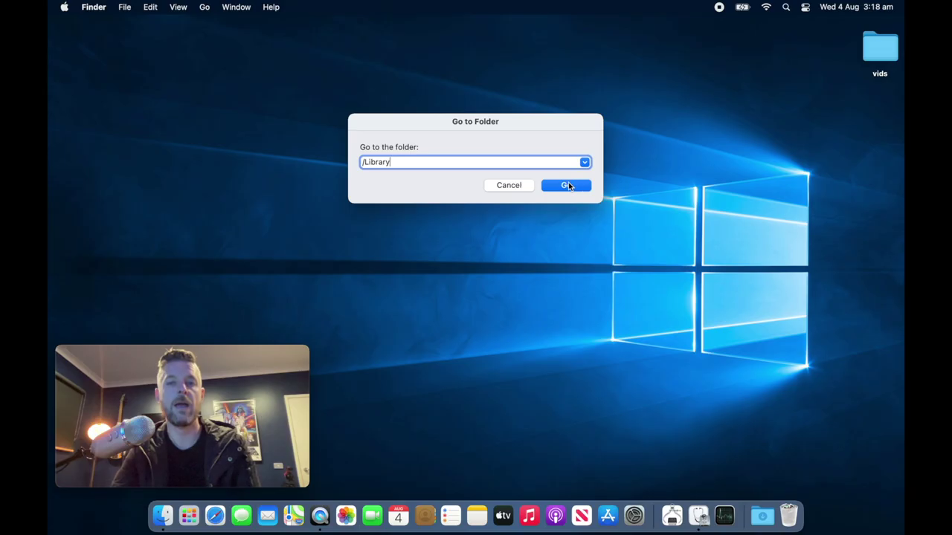
{"action": "left_click", "coordinate": [568, 185]}
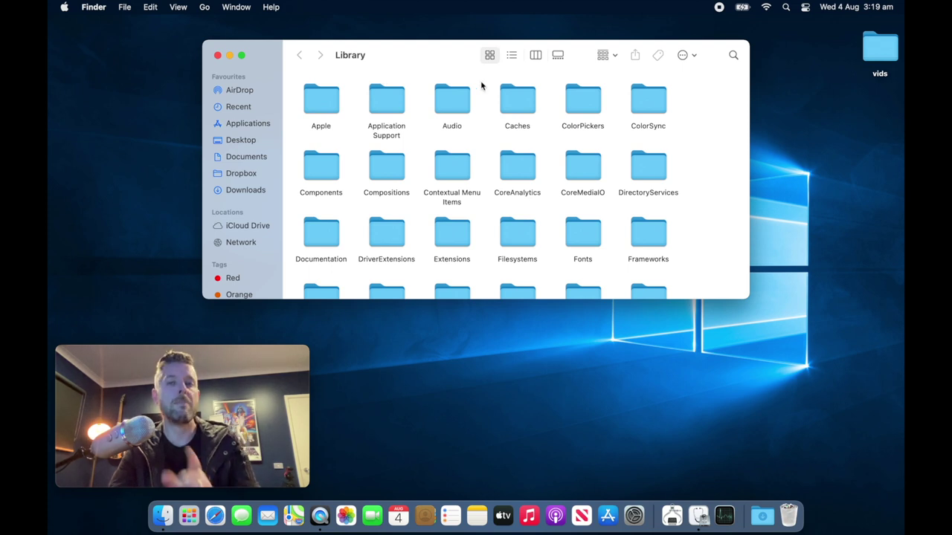
{"action": "double_click", "coordinate": [522, 103]}
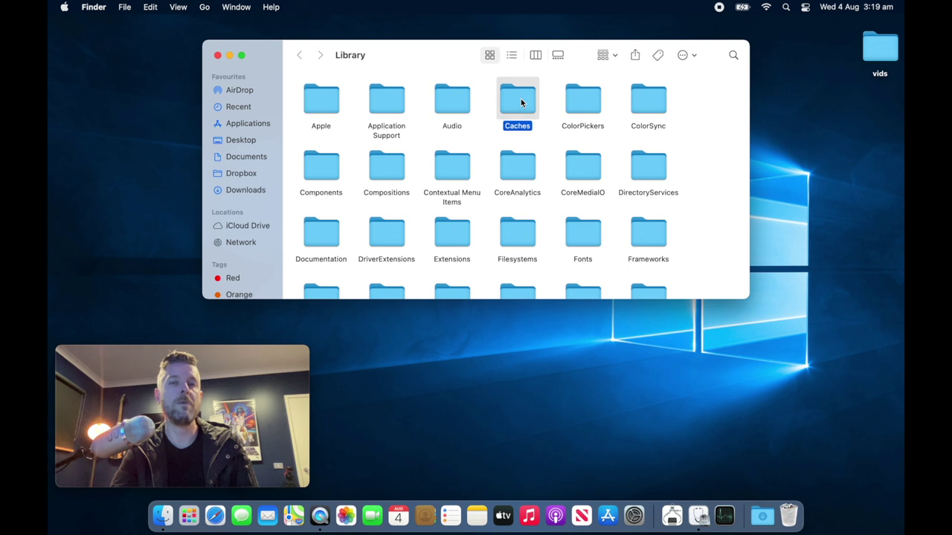
Step: Move all four cache items, including ColorSync and CloudKit, to the Bin and close the window
{"action": "left_click_drag", "start_coordinate": [591, 183], "coordinate": [324, 109]}
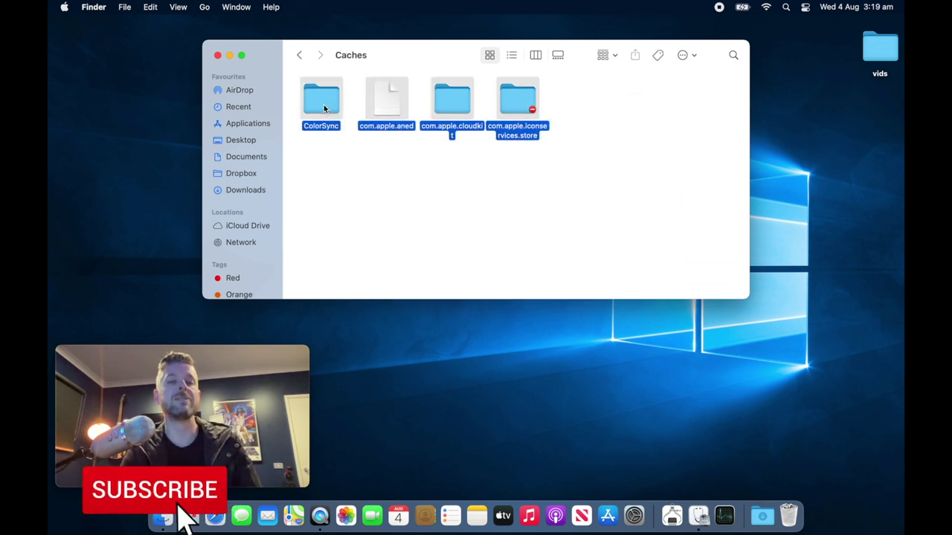
{"action": "key", "text": "super+BackSpace"}
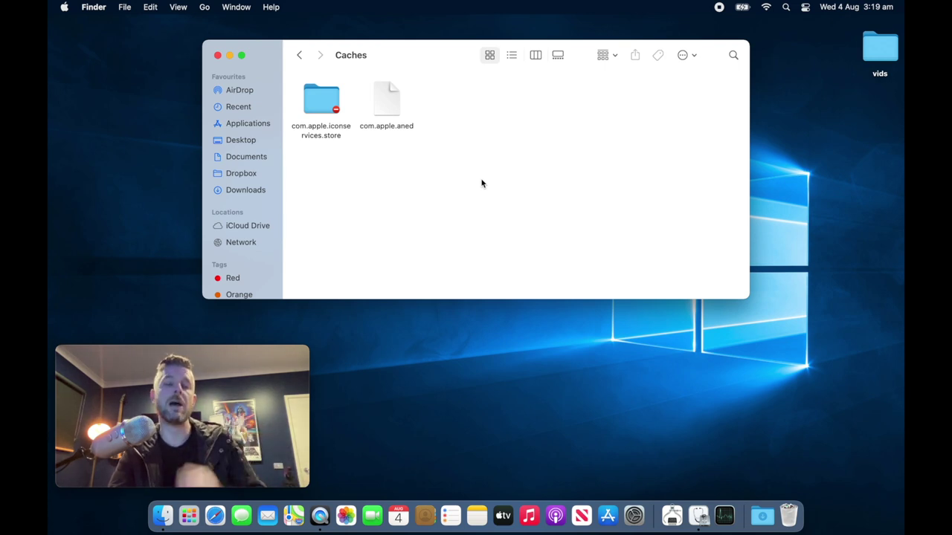
{"action": "left_click", "coordinate": [218, 55]}
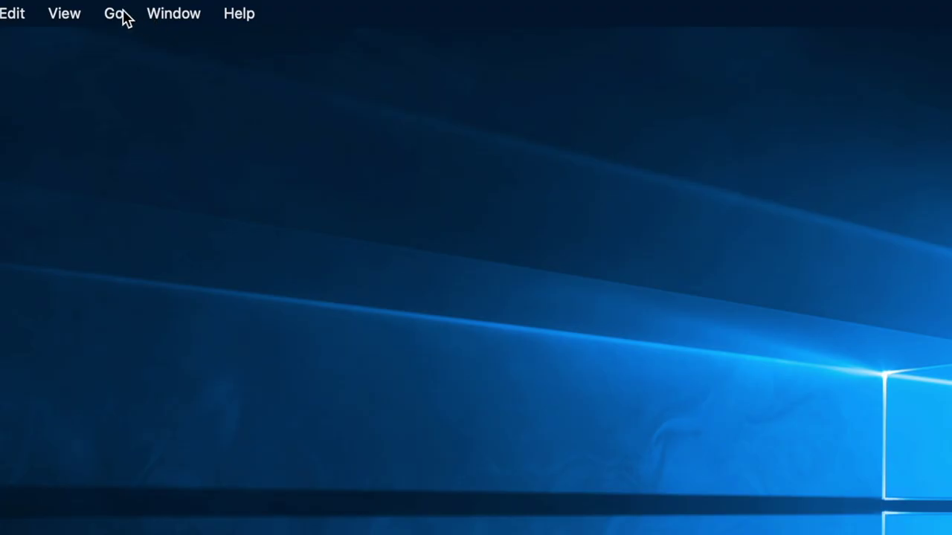
Step: Go to ~/Library and open its Caches folder
{"action": "left_click", "coordinate": [204, 7]}
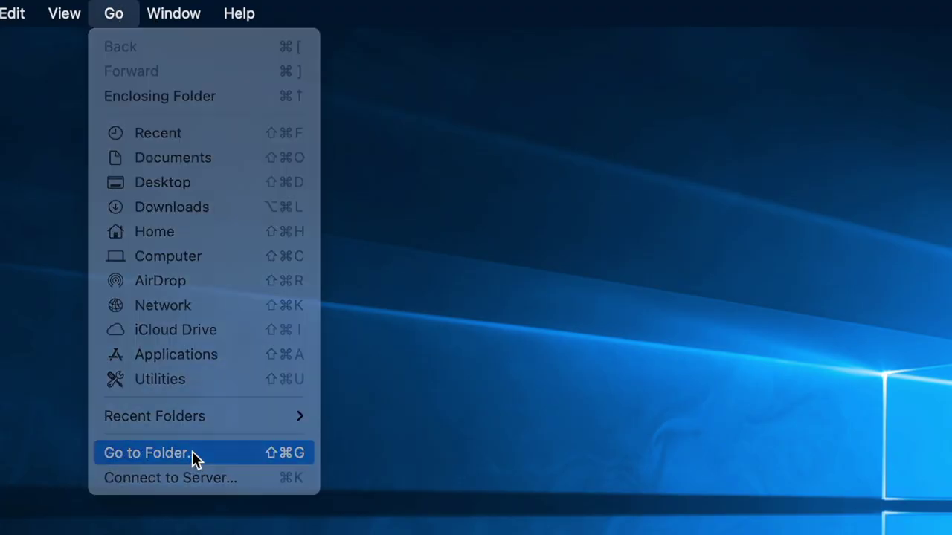
{"action": "left_click", "coordinate": [192, 451]}
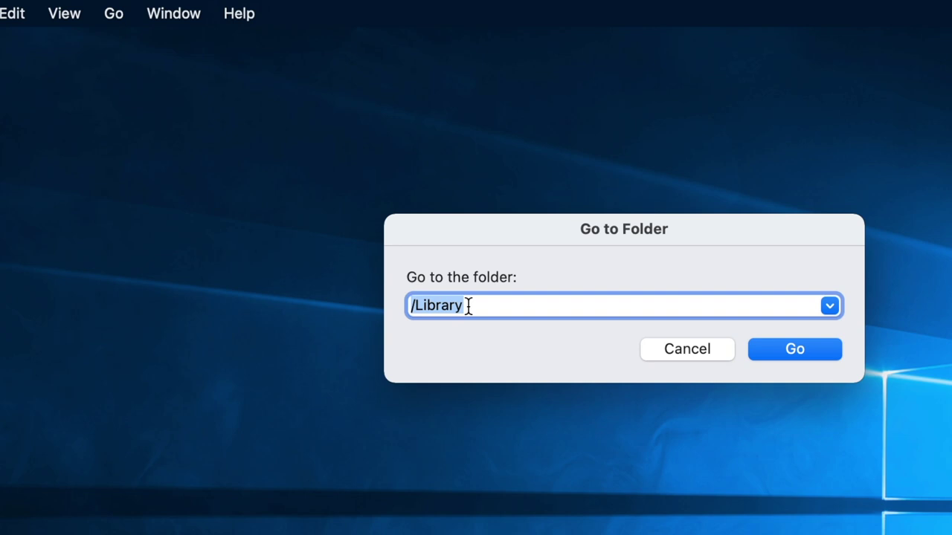
{"action": "type", "text": "~"}
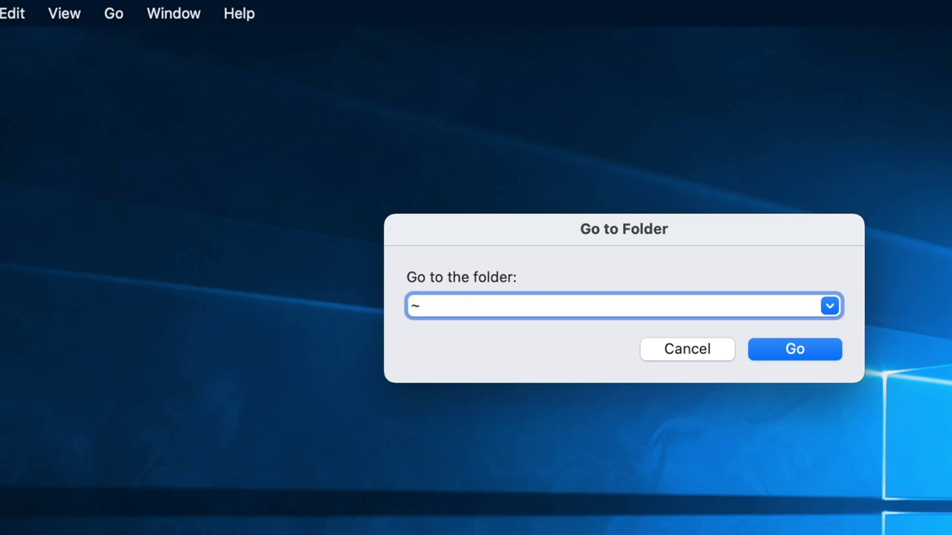
{"action": "type", "text": "/Library"}
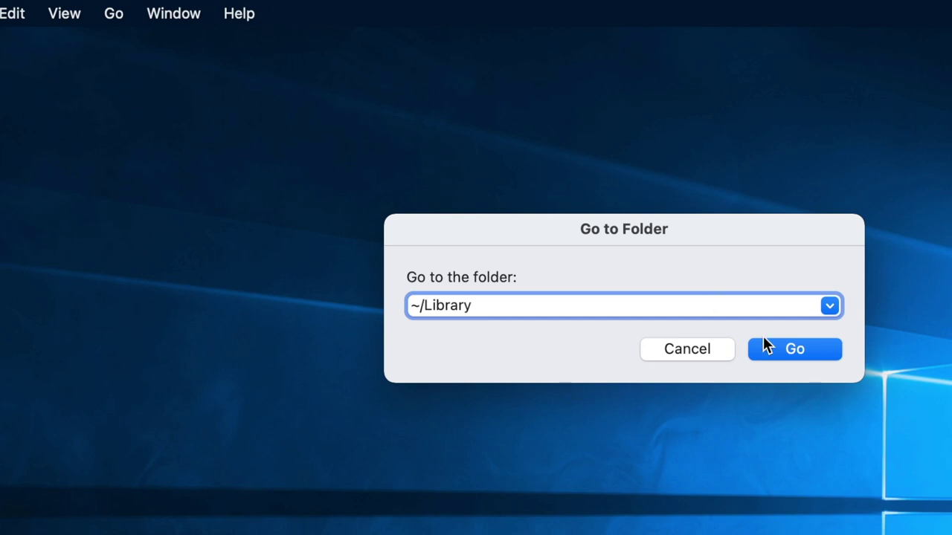
{"action": "left_click", "coordinate": [794, 349]}
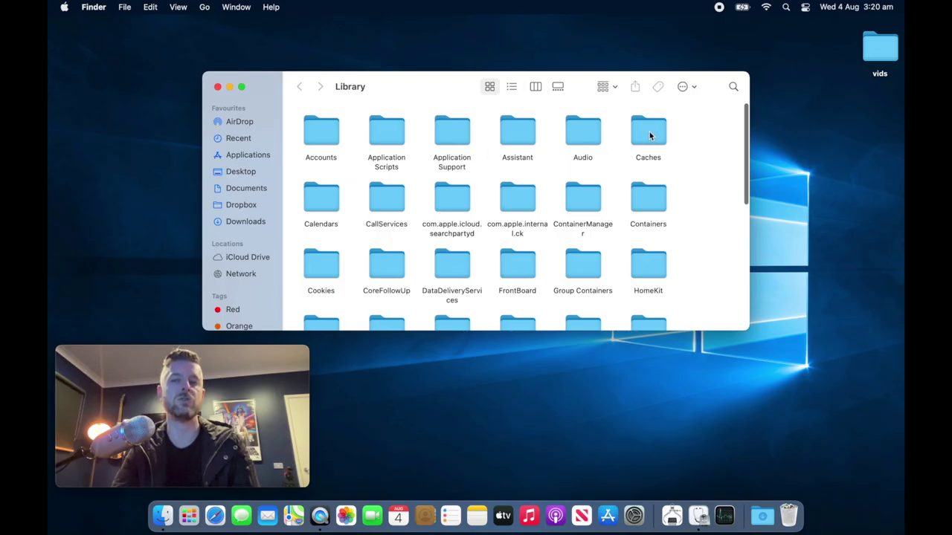
{"action": "left_click", "coordinate": [650, 135]}
{"action": "double_click", "coordinate": [650, 136]}
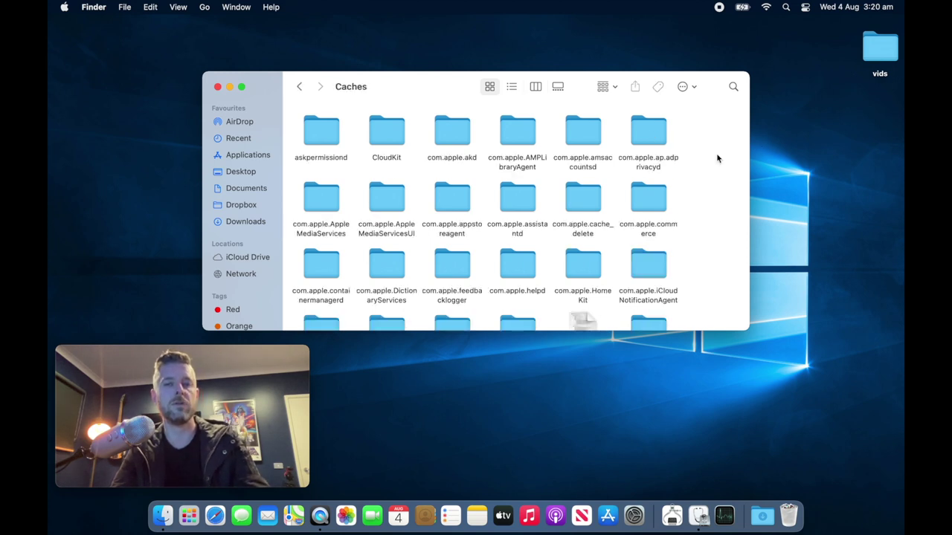
Step: Move all cache folders to the Bin, permanently empty the Bin, and close the window
{"action": "key", "text": "super+a"}
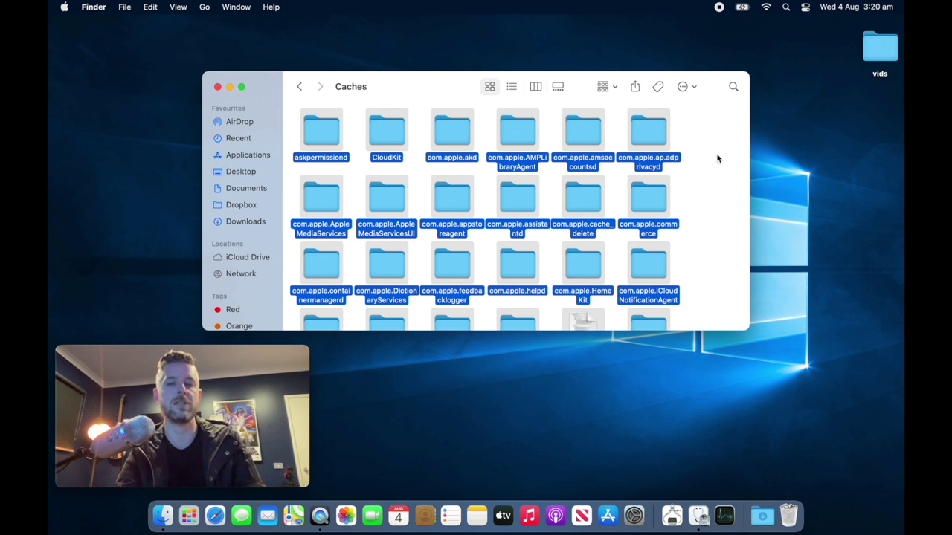
{"action": "key", "text": "super+BackSpace"}
{"action": "right_click", "coordinate": [789, 516]}
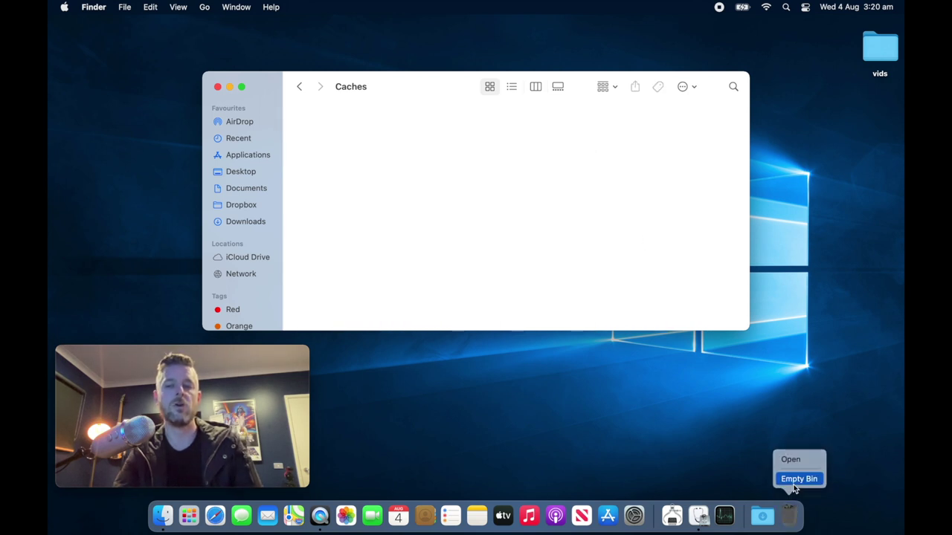
{"action": "left_click", "coordinate": [794, 479]}
{"action": "left_click", "coordinate": [527, 219]}
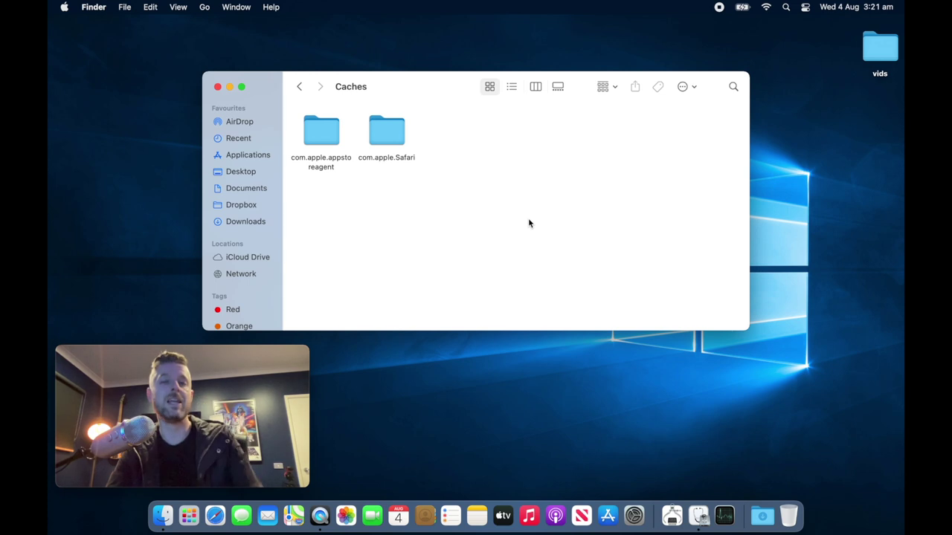
{"action": "key", "text": "super+w"}
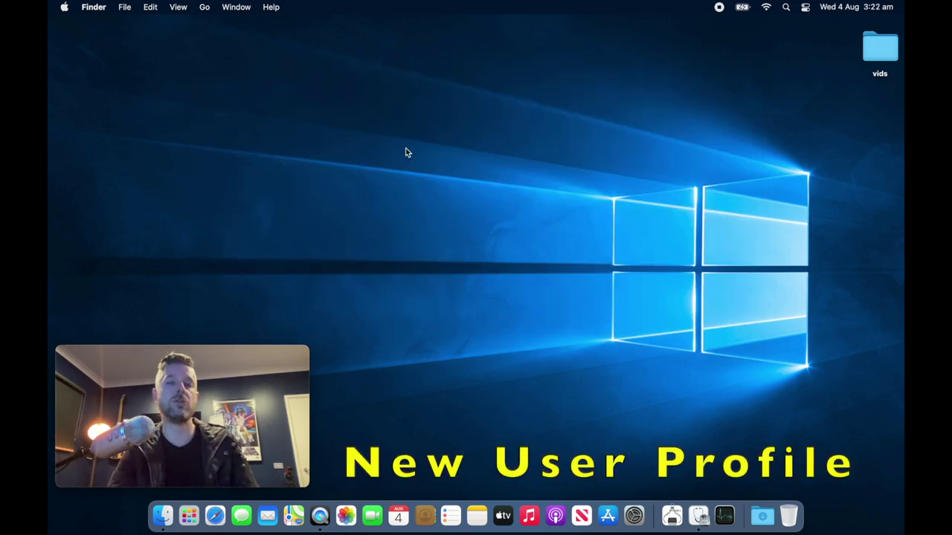
Step: Open Users & Groups in System Preferences and unlock it for changes
{"action": "left_click", "coordinate": [633, 516]}
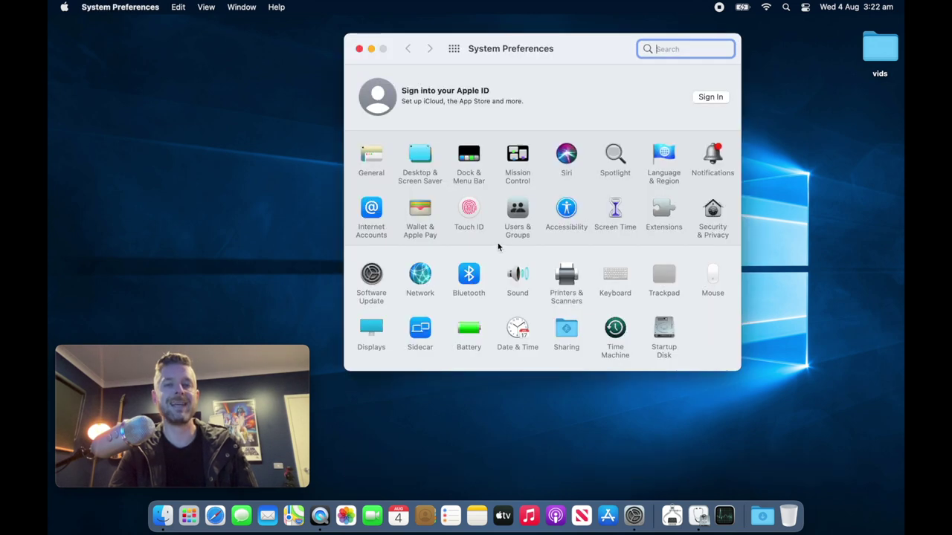
{"action": "left_click", "coordinate": [518, 209]}
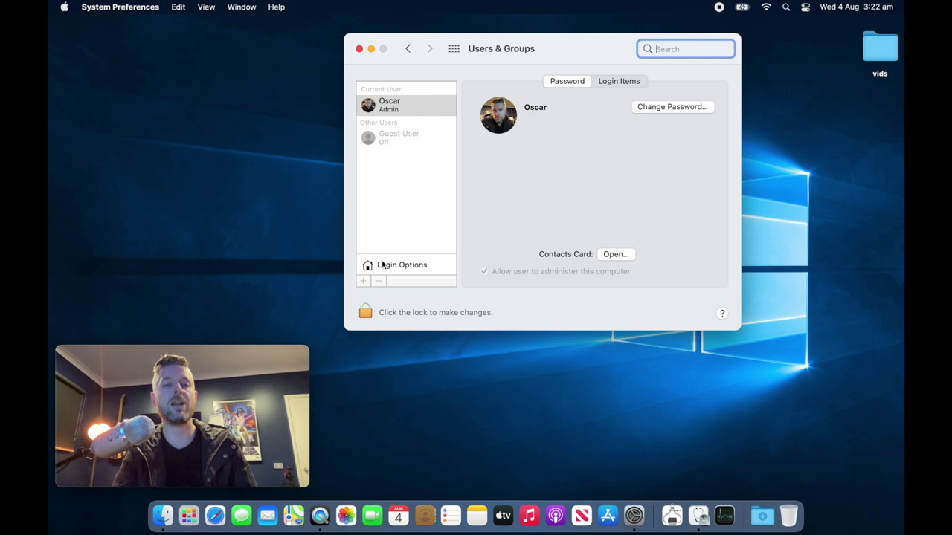
{"action": "left_click", "coordinate": [370, 312]}
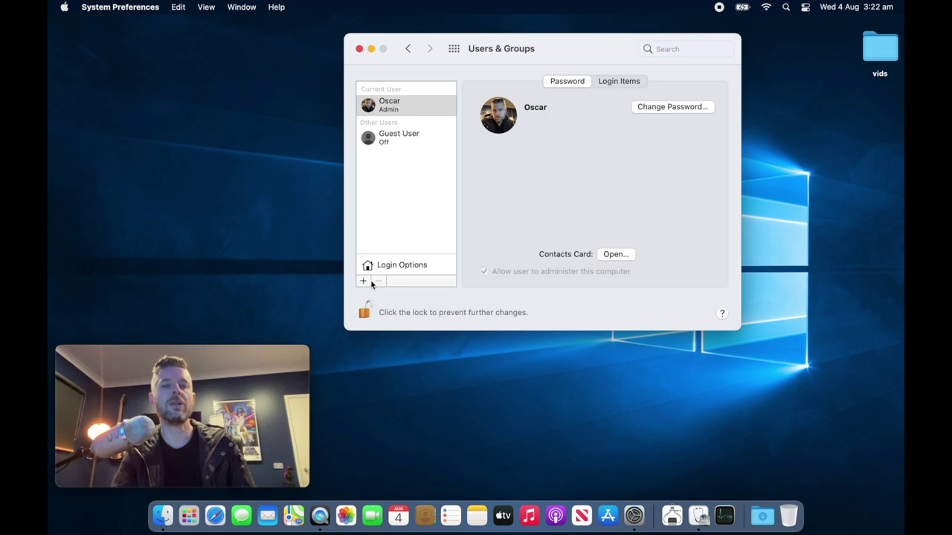
Step: Create a new user named TestUser with a password and allow it to administer this computer
{"action": "left_click", "coordinate": [363, 282]}
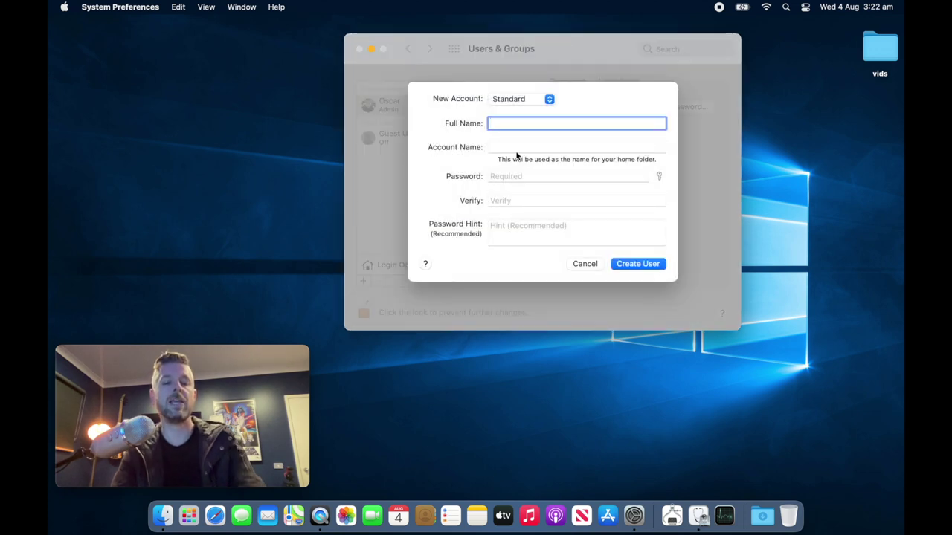
{"action": "type", "text": "TestUser"}
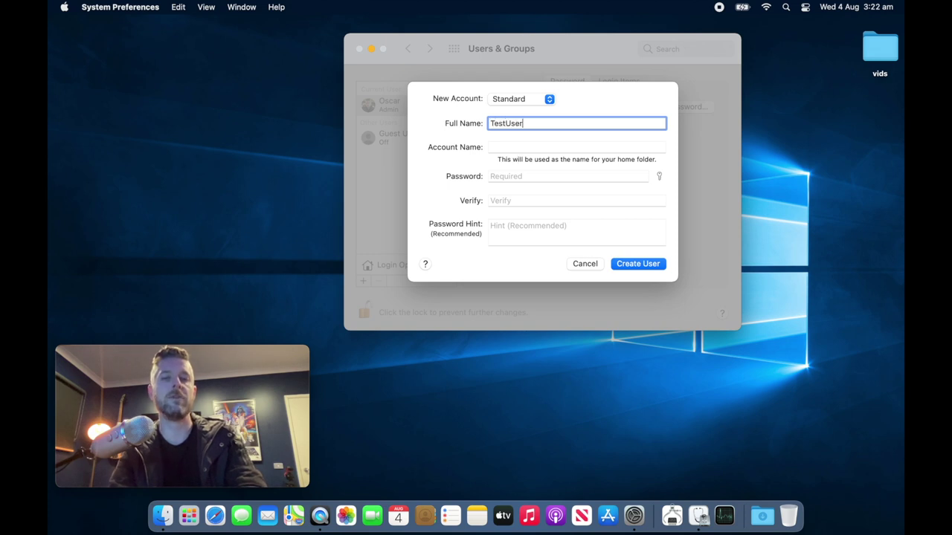
{"action": "key", "text": "Tab"}
{"action": "left_click", "coordinate": [529, 175]}
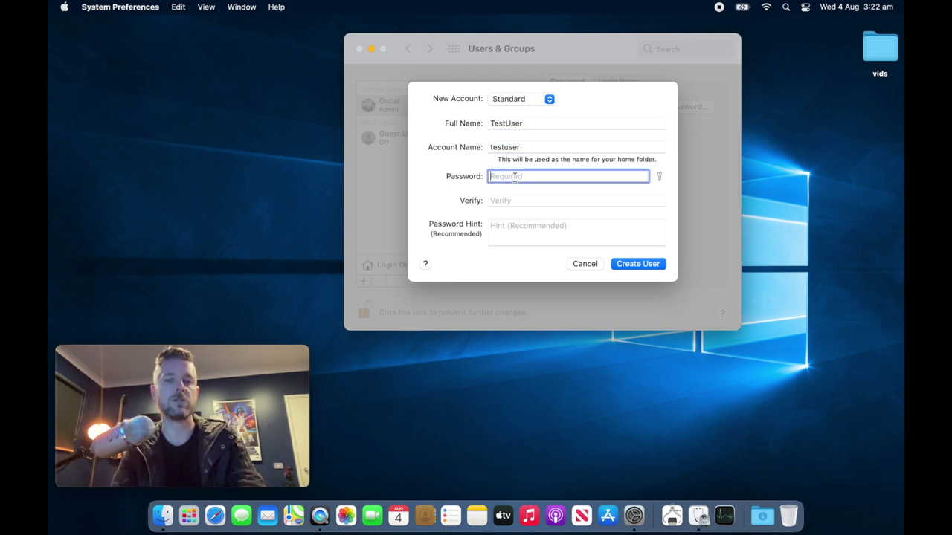
{"action": "key", "text": "Return"}
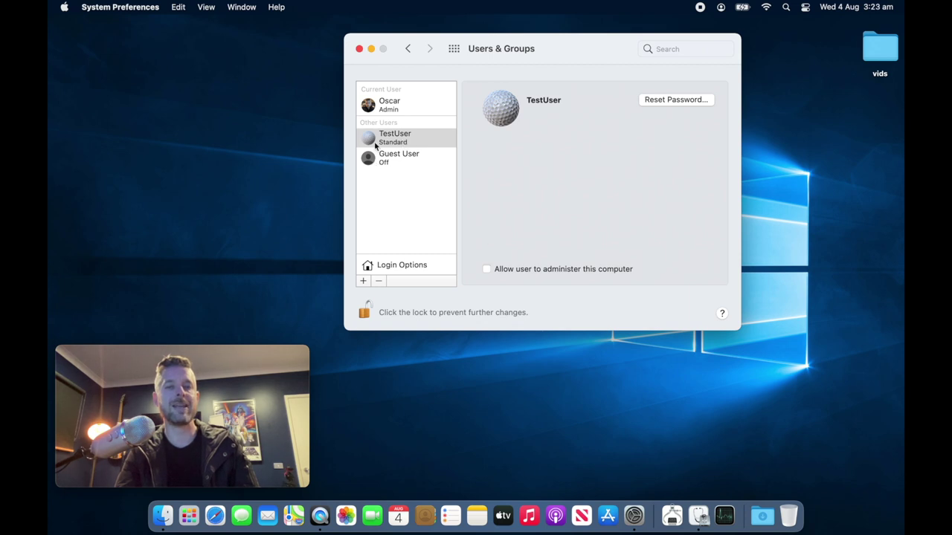
{"action": "left_click", "coordinate": [487, 269]}
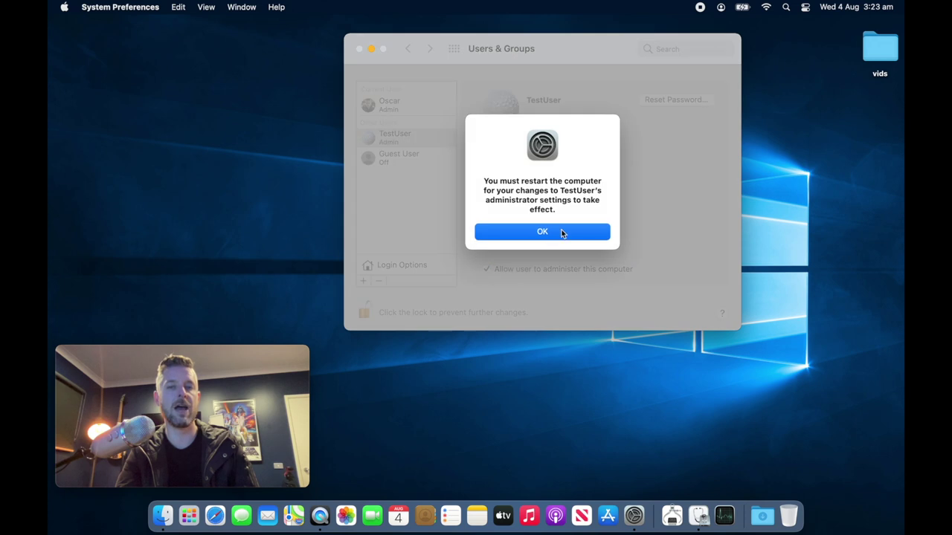
{"action": "left_click", "coordinate": [561, 233]}
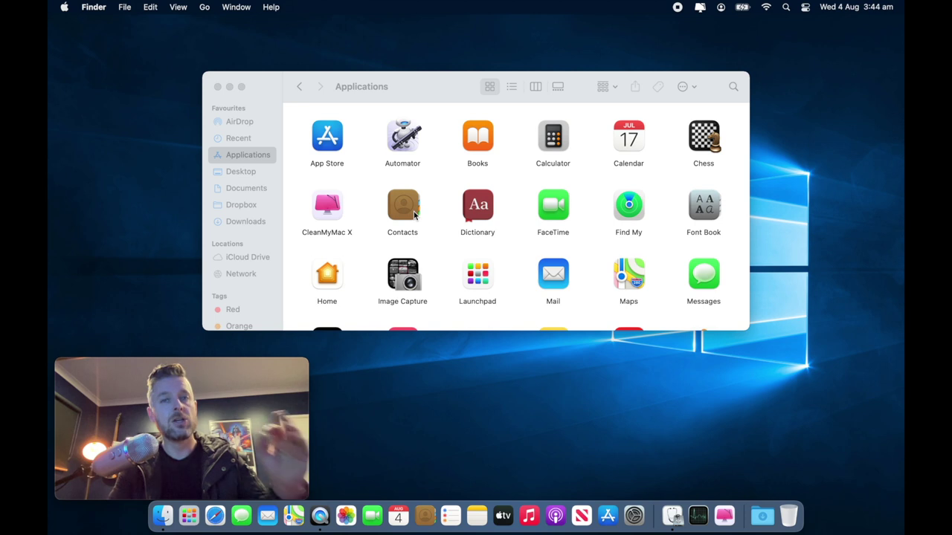
Step: Launch CleanMyMac X, dismiss the Activation prompt, reposition the window, and open the Uninstaller page
{"action": "double_click", "coordinate": [327, 205]}
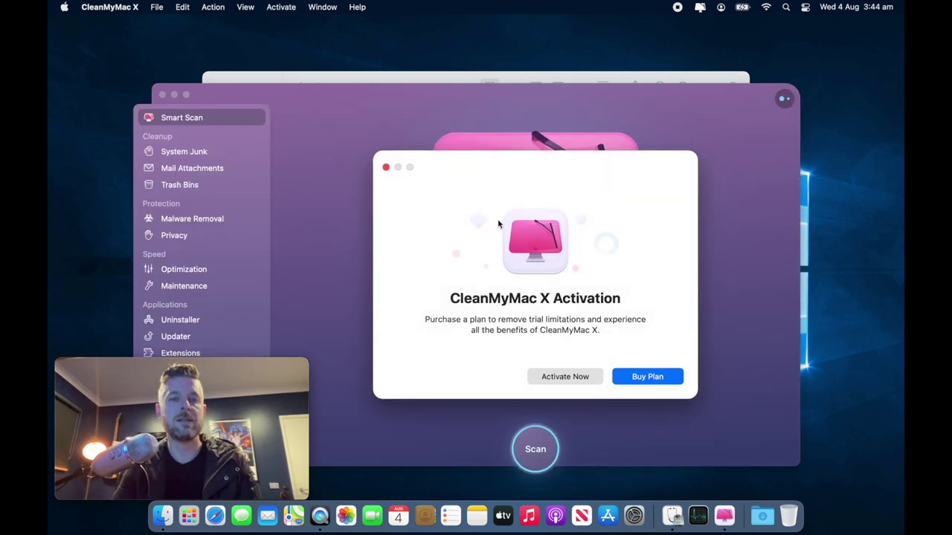
{"action": "left_click", "coordinate": [386, 168]}
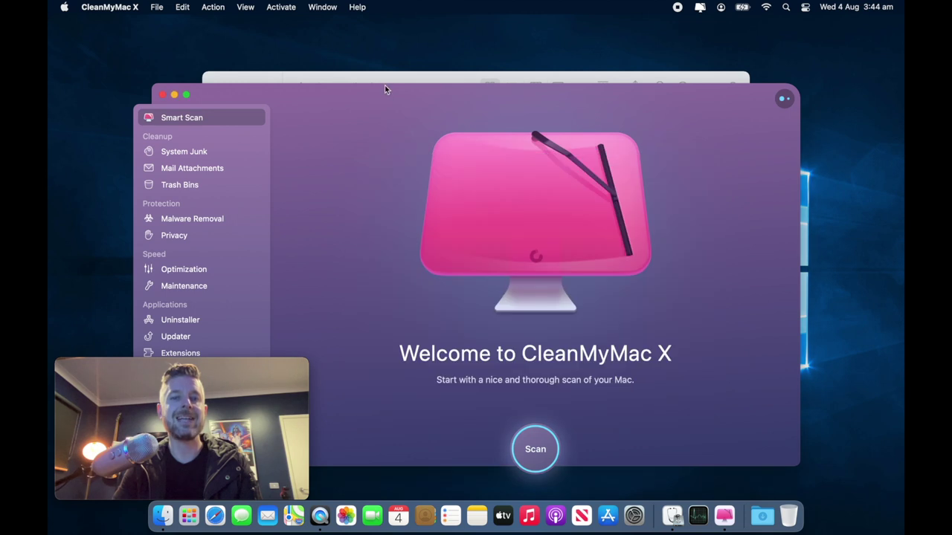
{"action": "left_click_drag", "start_coordinate": [384, 91], "coordinate": [452, 28]}
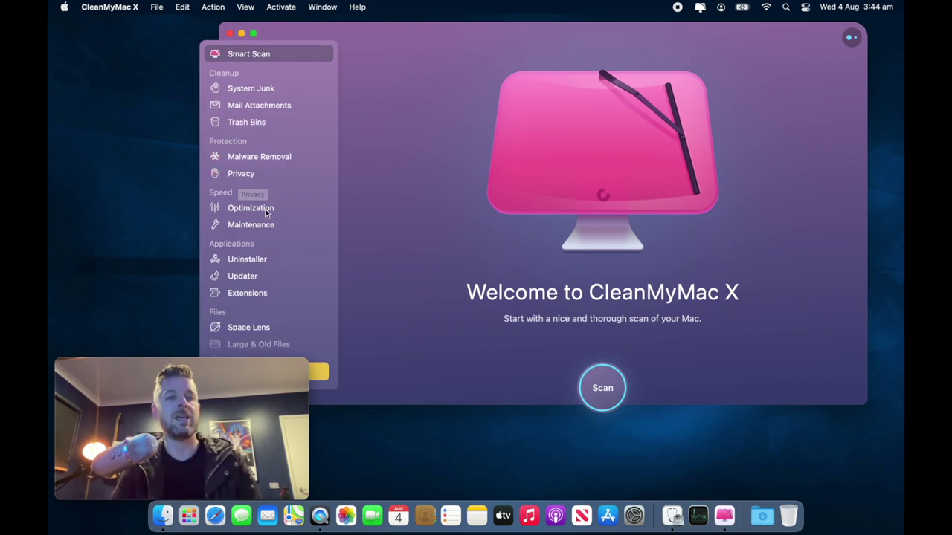
{"action": "left_click", "coordinate": [246, 262]}
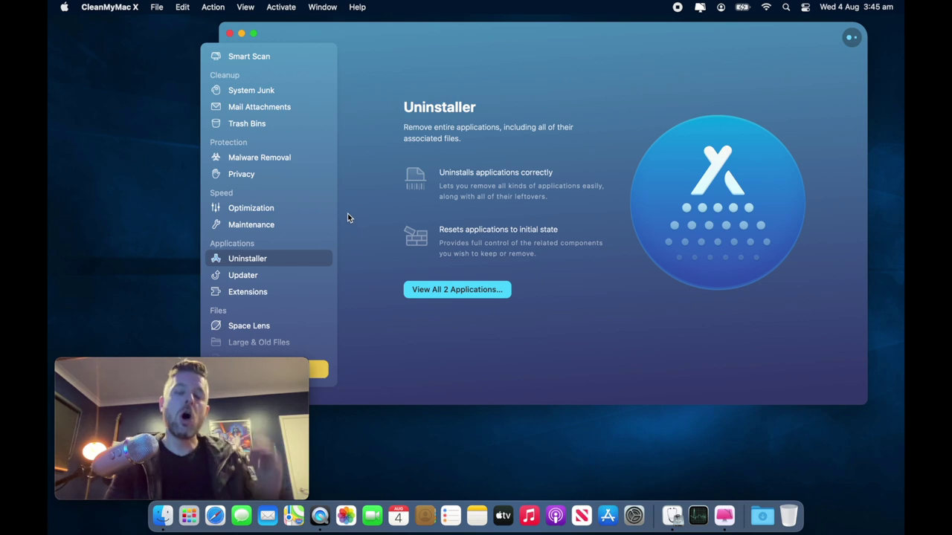